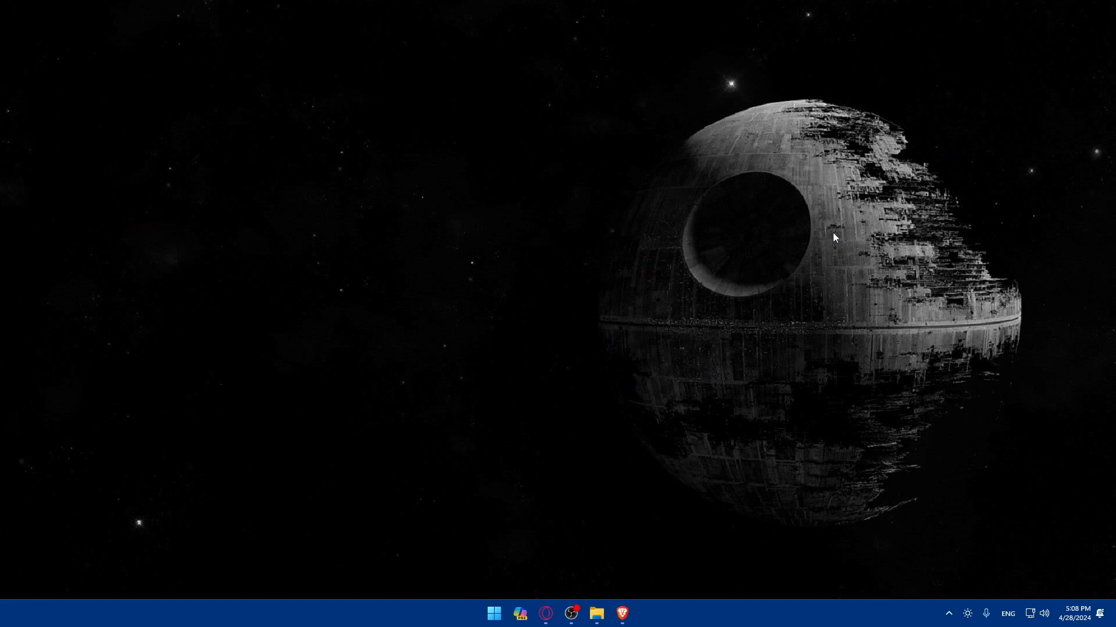
- Load analytics.google.com in Brave to reach the test96 property's Analytics home page
left_click(622, 613)
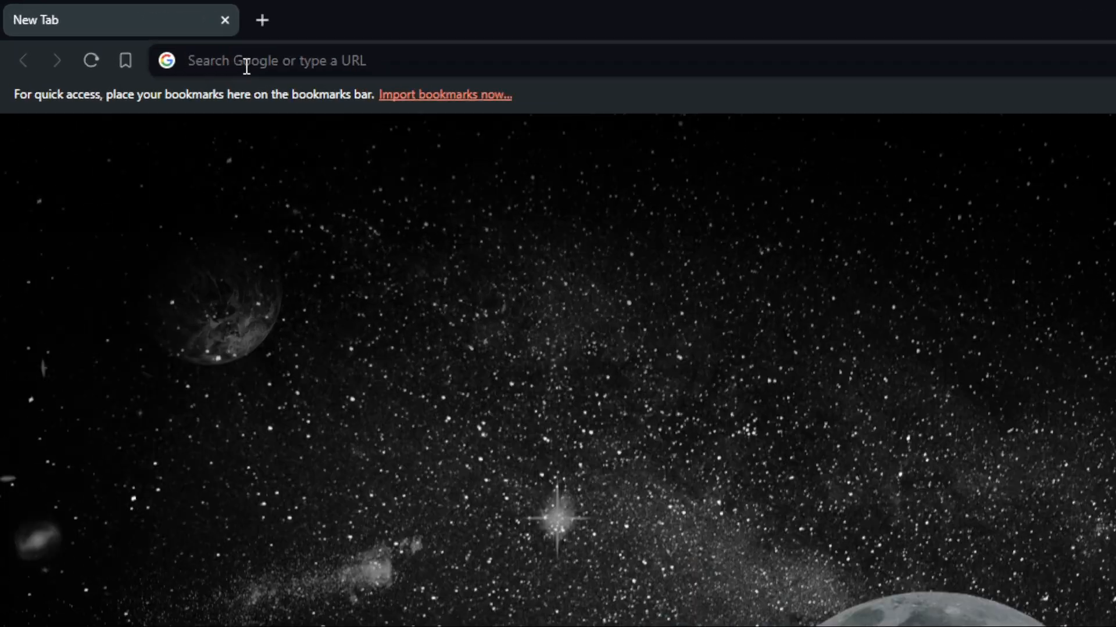
left_click(142, 37)
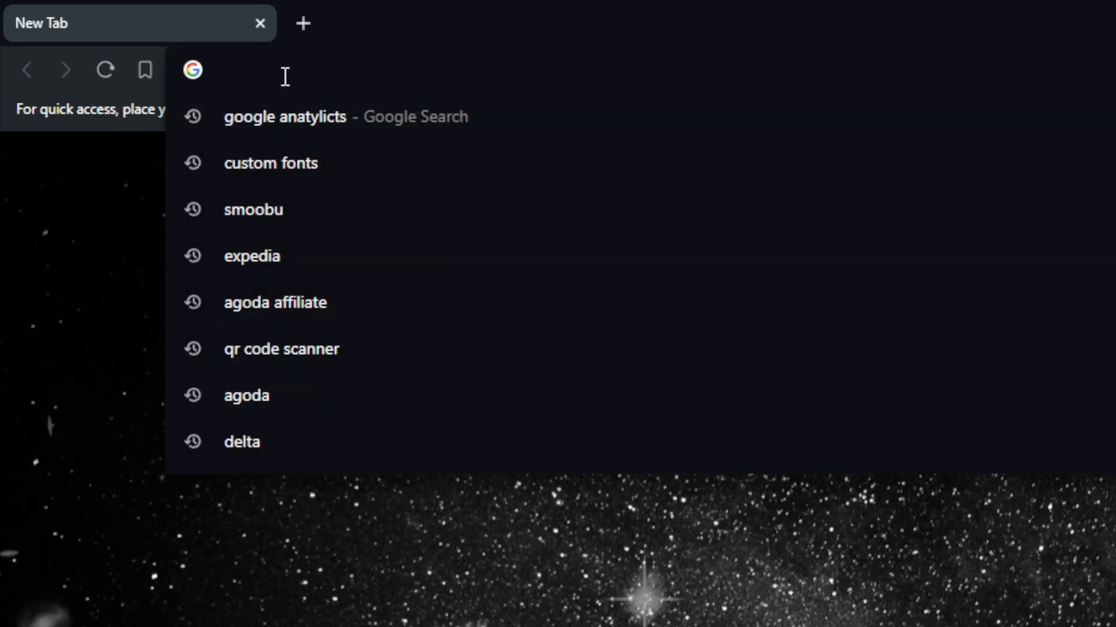
type("an")
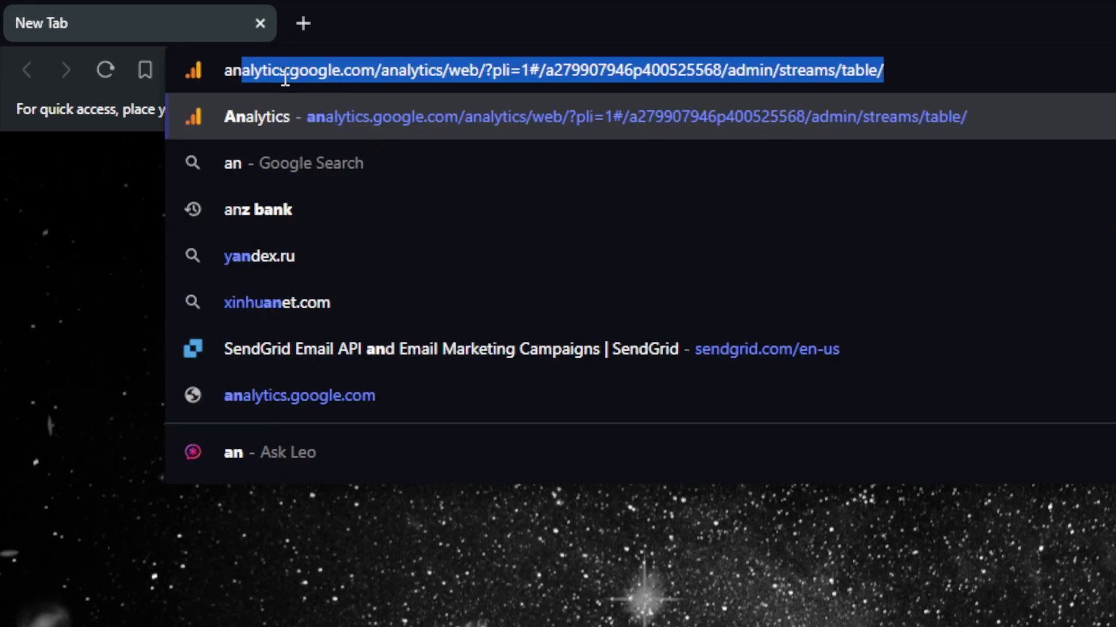
type("aly")
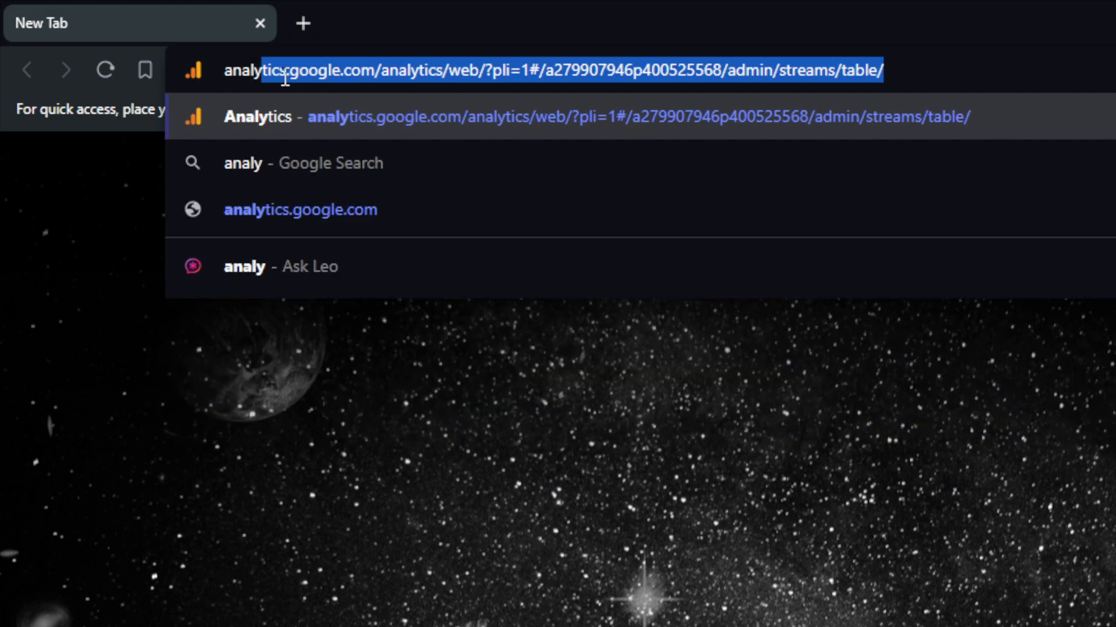
type("tics.")
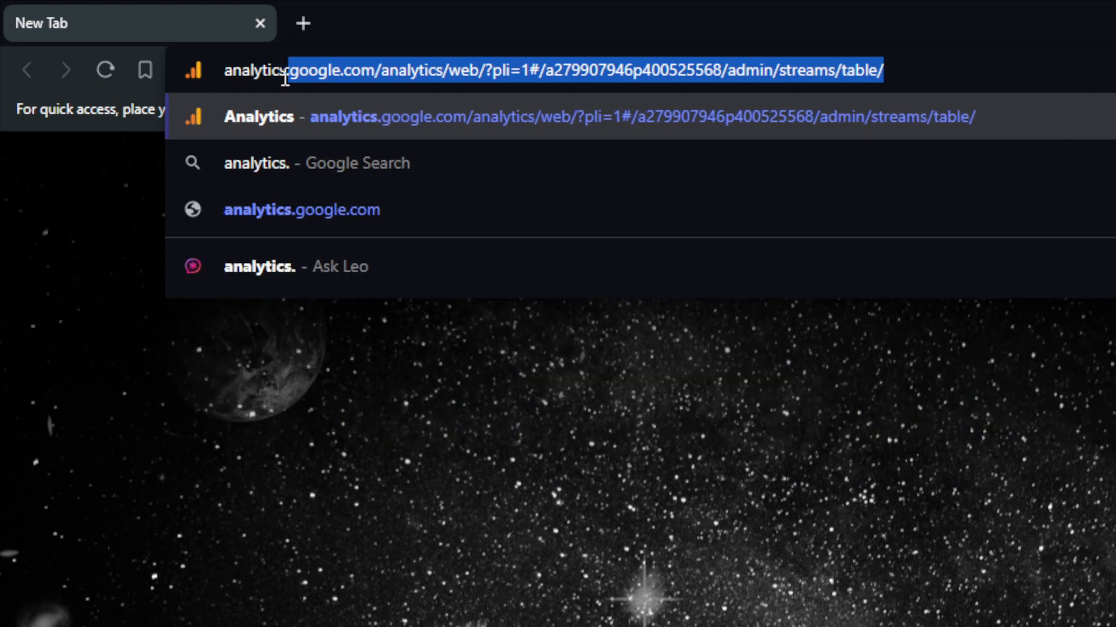
type("google.com")
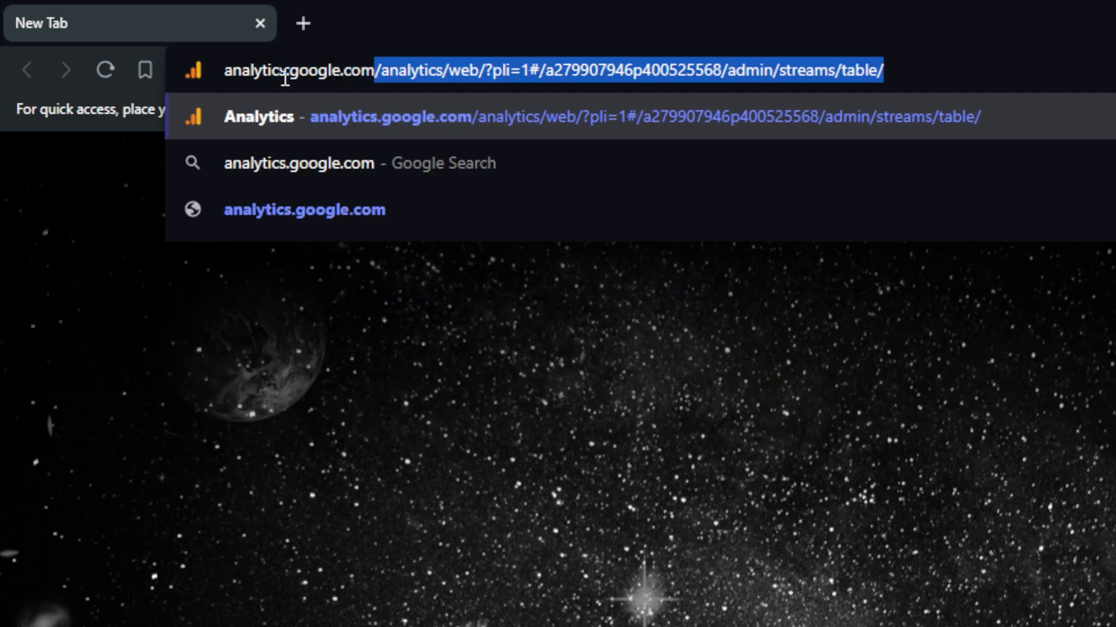
key("Delete")
key("Return")
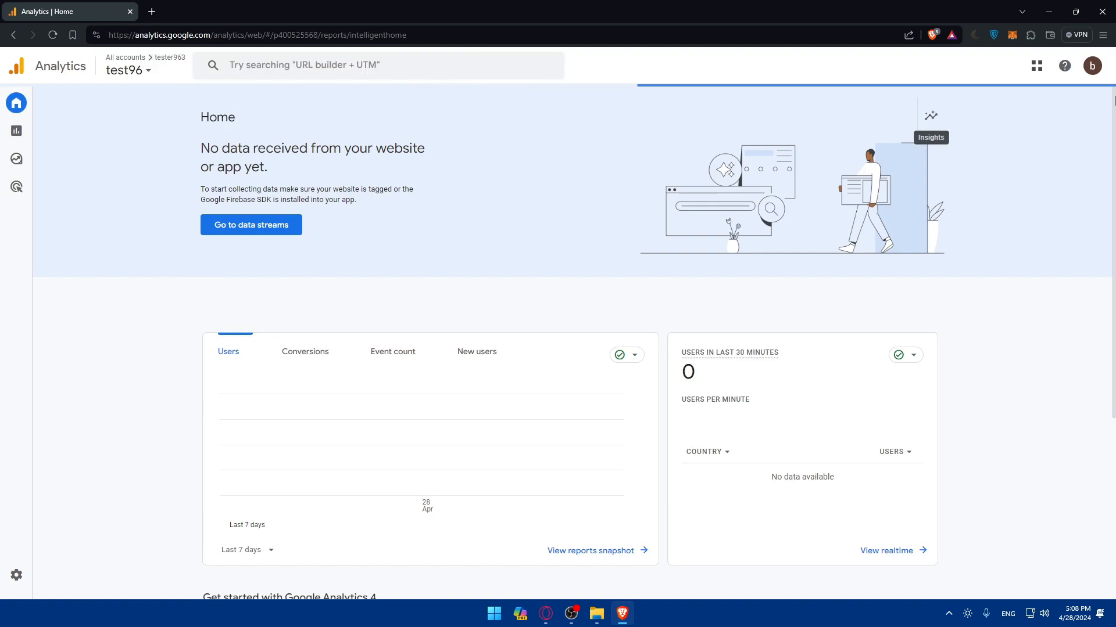
left_click(1090, 65)
left_click(1090, 66)
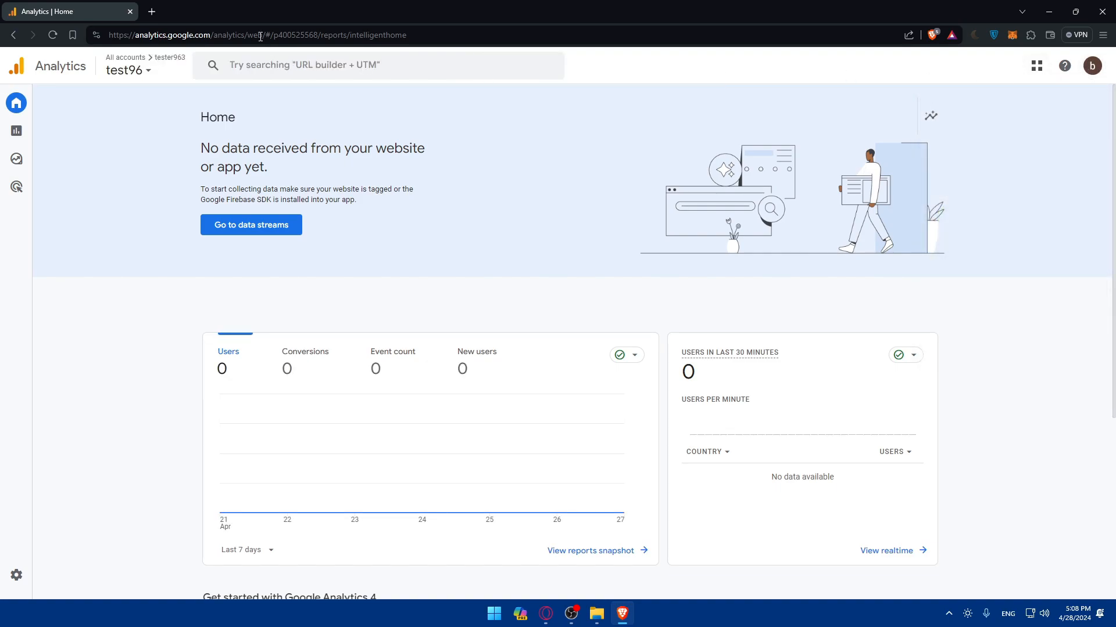
- Open bigcommerce.com in a new browser tab
left_click(152, 13)
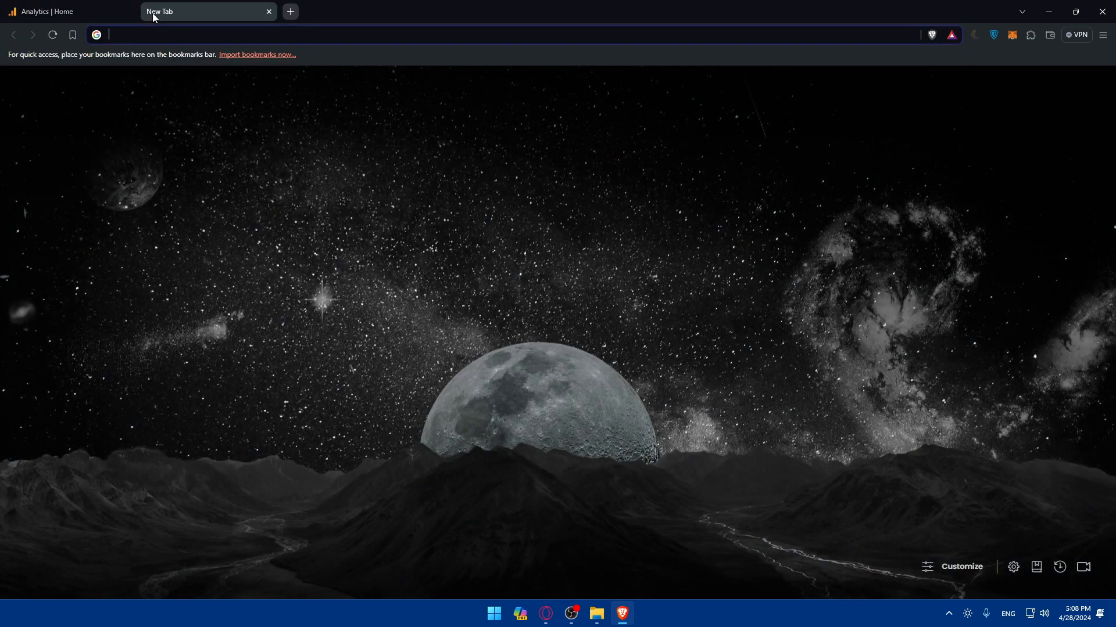
type("bigvomme")
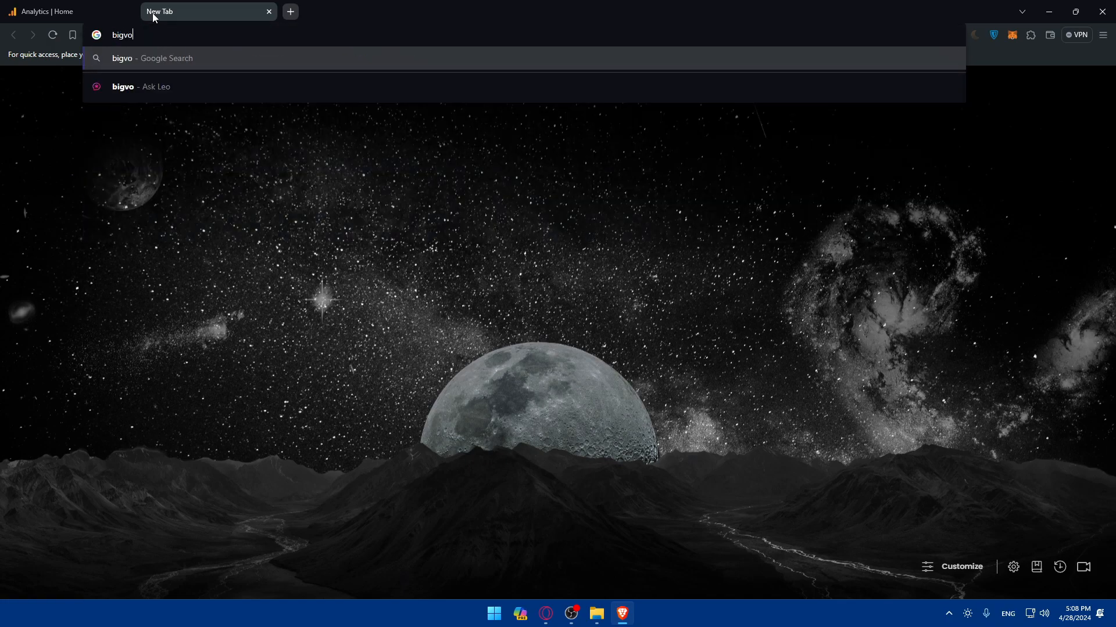
key("BackSpace")
key("BackSpace")
key("BackSpace")
key("BackSpace")
key("BackSpace")
type("commerce")
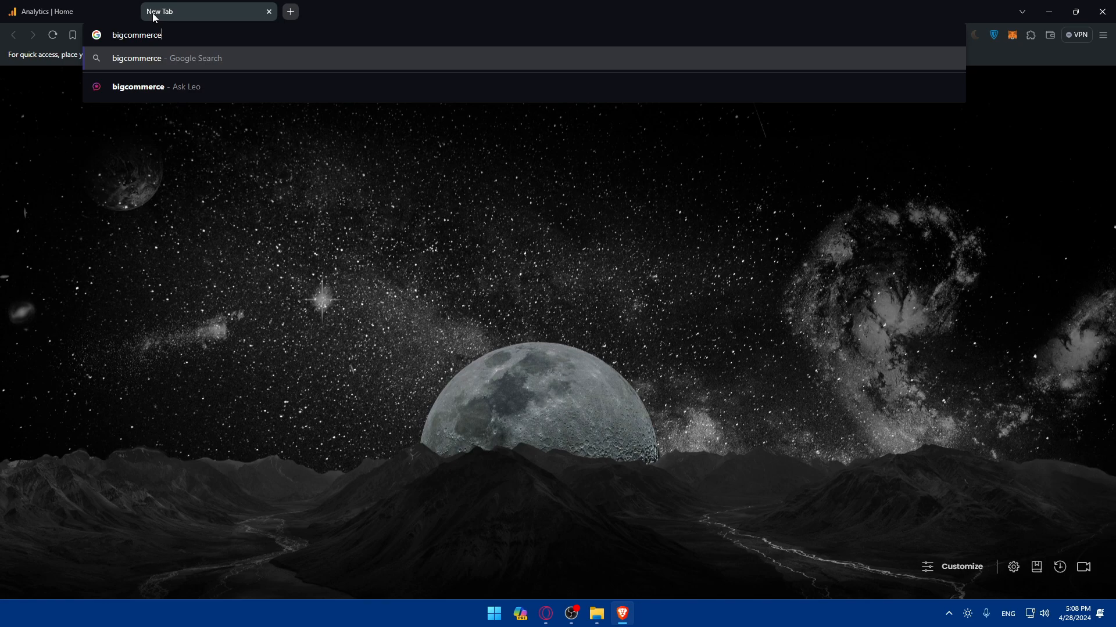
type(".com")
key("Return")
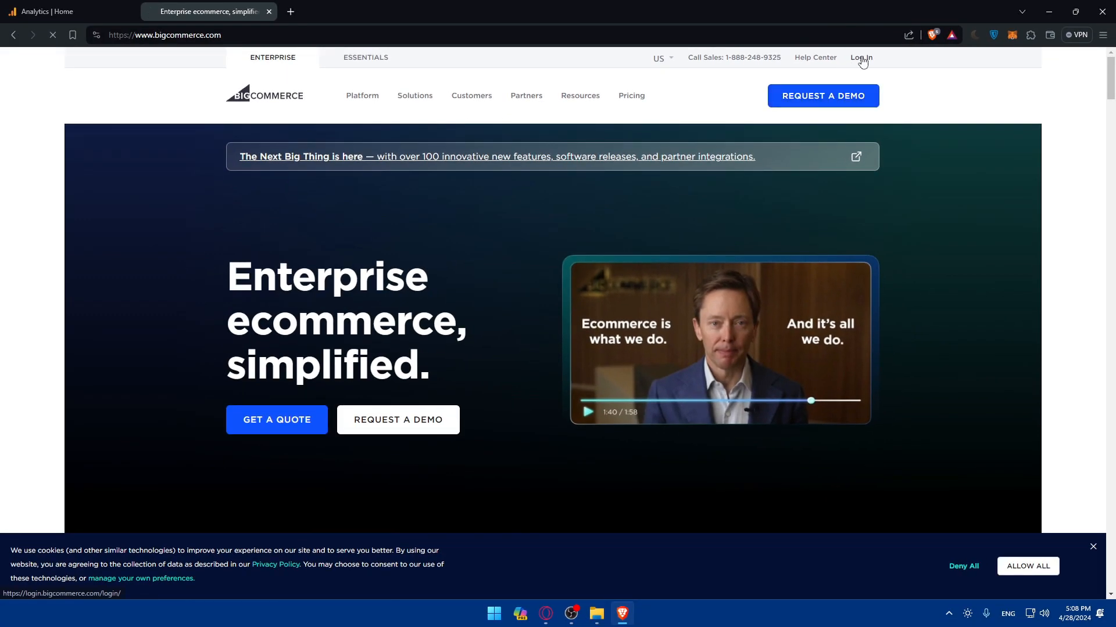
- Try logging in to BigCommerce with the saved account email and a password
left_click(771, 86)
left_click(560, 300)
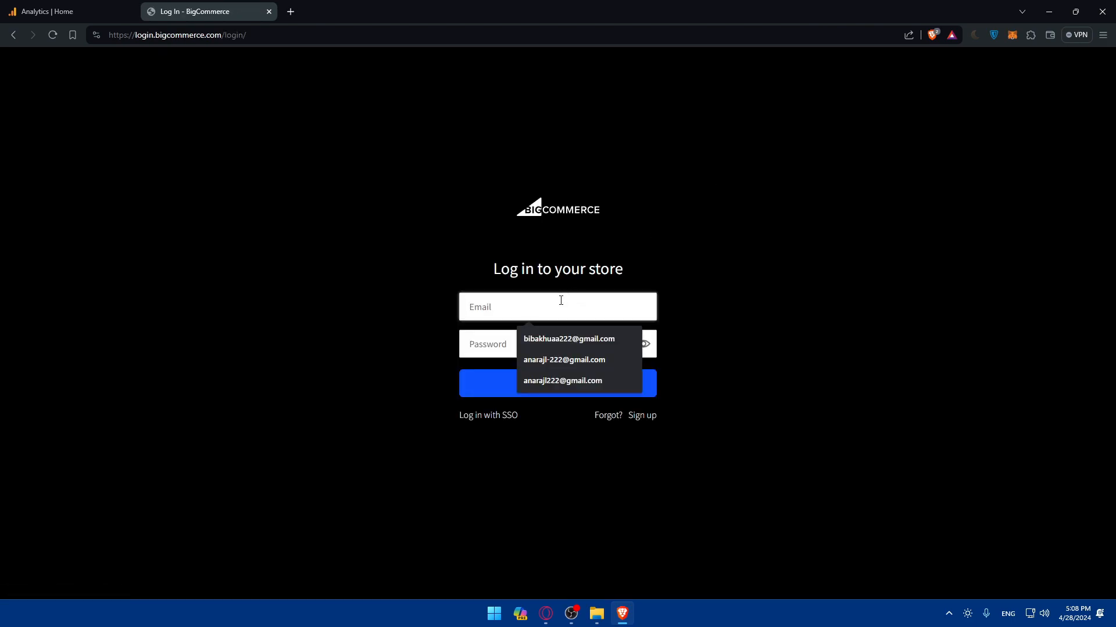
left_click(567, 338)
left_click(515, 345)
type("••")
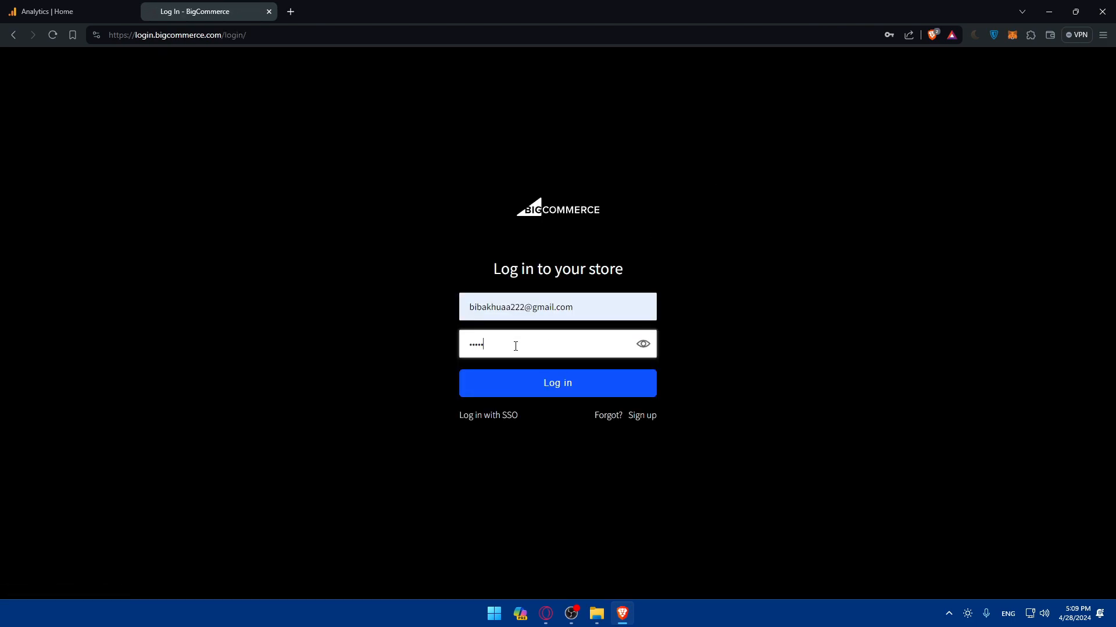
key("ctrl+a")
type("••••••••")
left_click(521, 390)
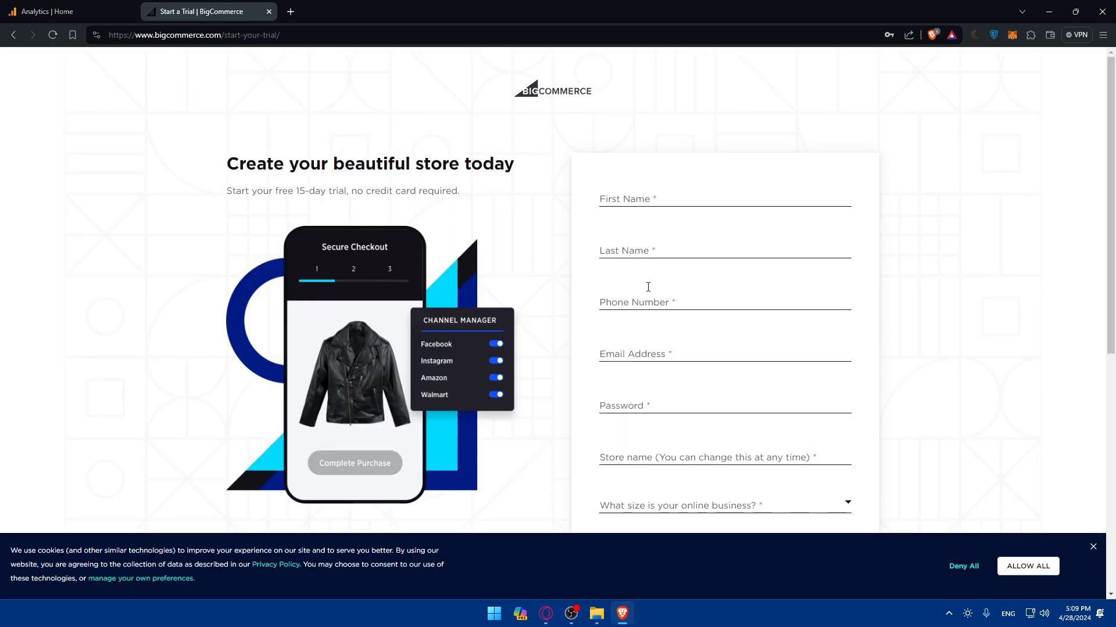
- Fill the trial form's first and last name fields from saved suggestions
scroll(644, 294, "down", 5)
scroll(655, 299, "up", 1)
scroll(667, 317, "up", 3)
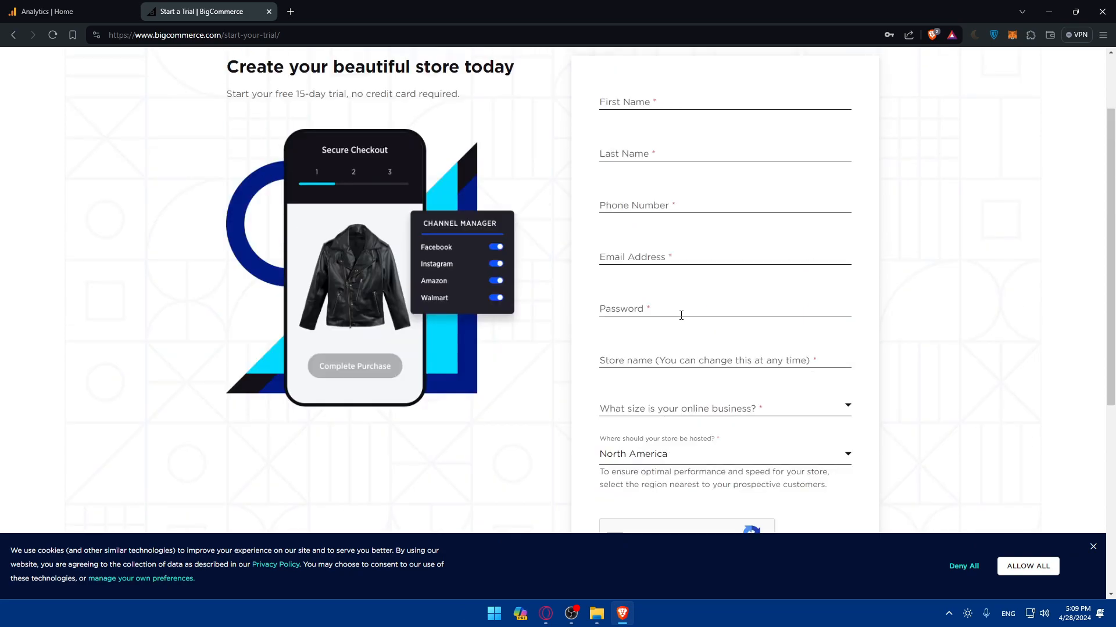
scroll(682, 315, "up", 2)
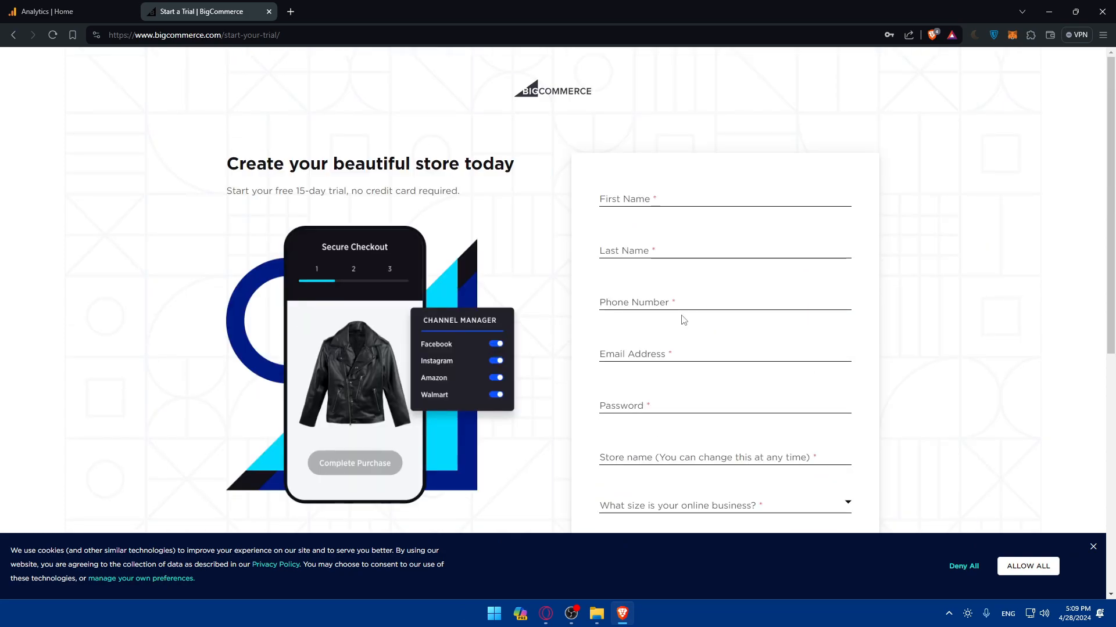
left_click(649, 200)
type("test")
left_click(670, 224)
left_click(639, 254)
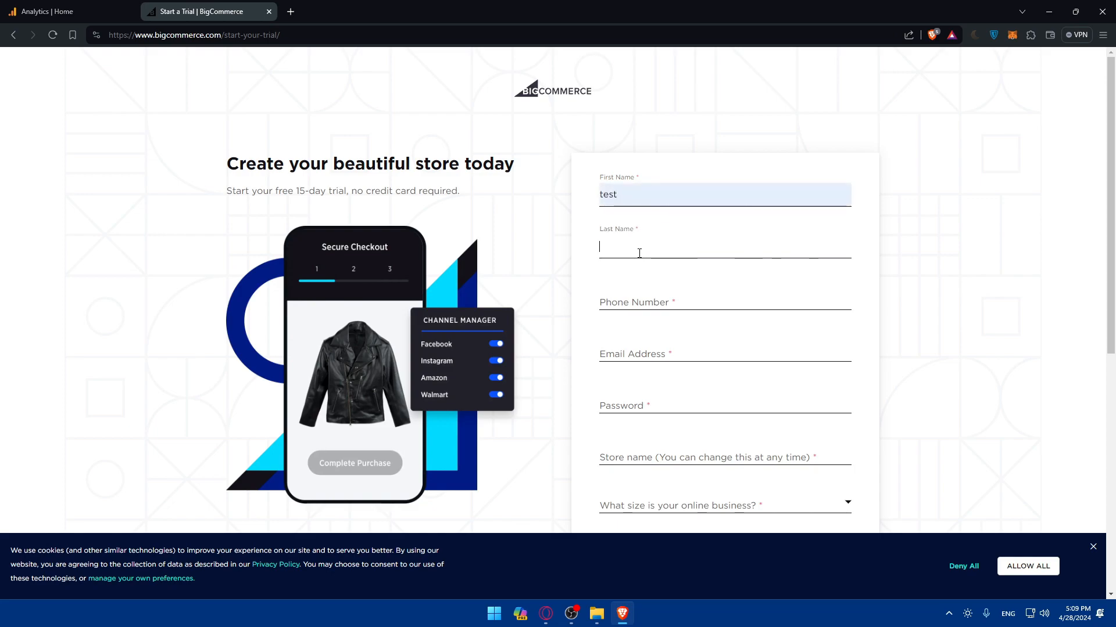
type("tester")
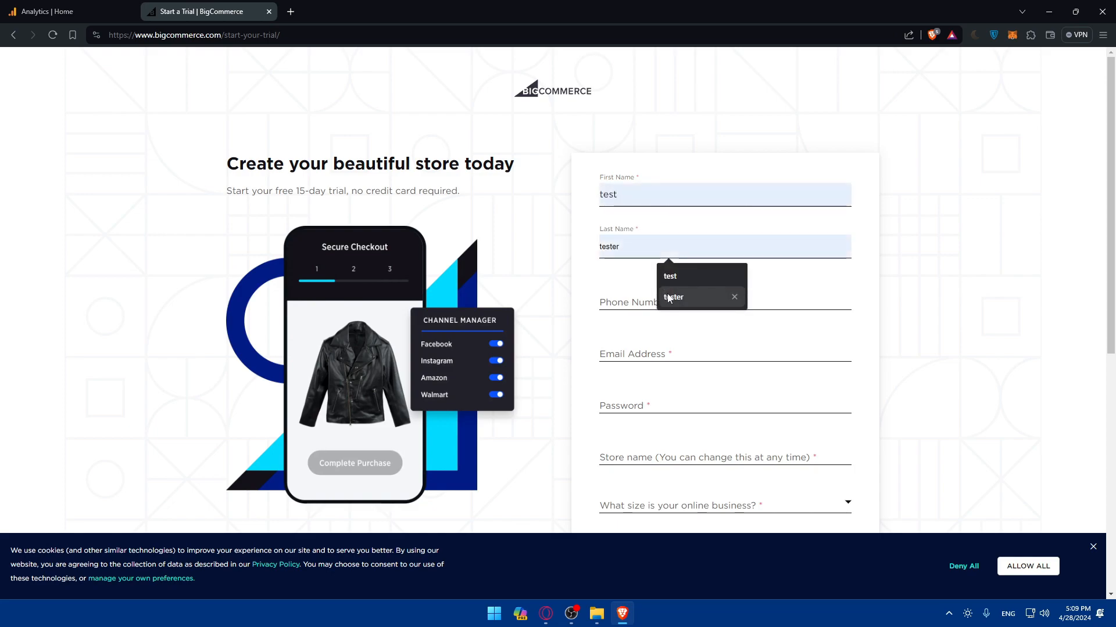
left_click(673, 297)
- Enter the saved phone number and correct its leading dial code
left_click(672, 300)
left_click(673, 319)
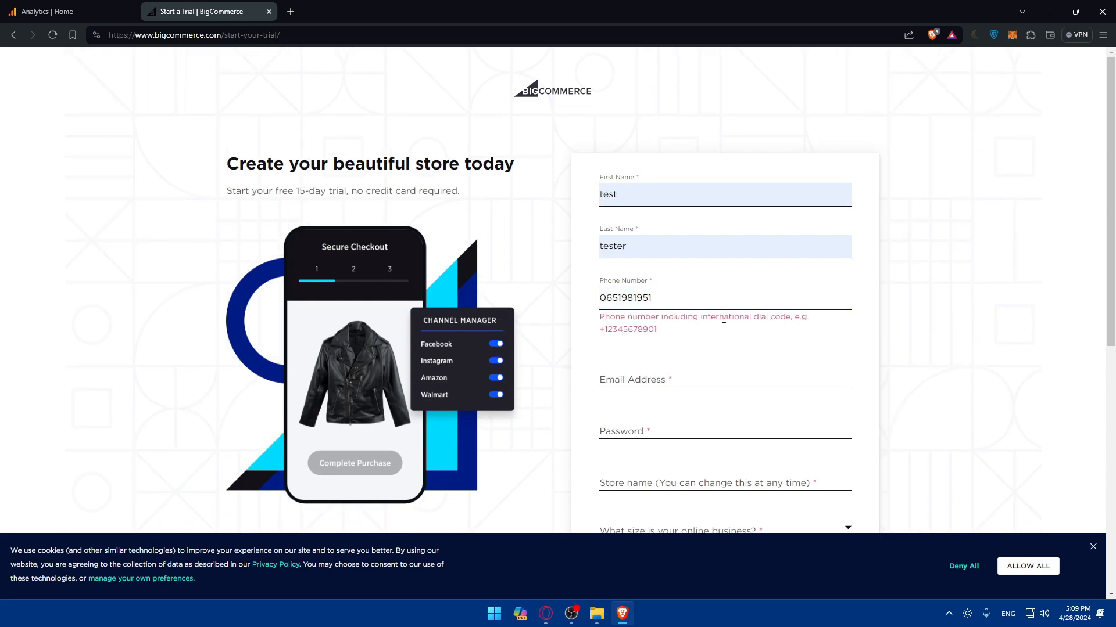
left_click(601, 301)
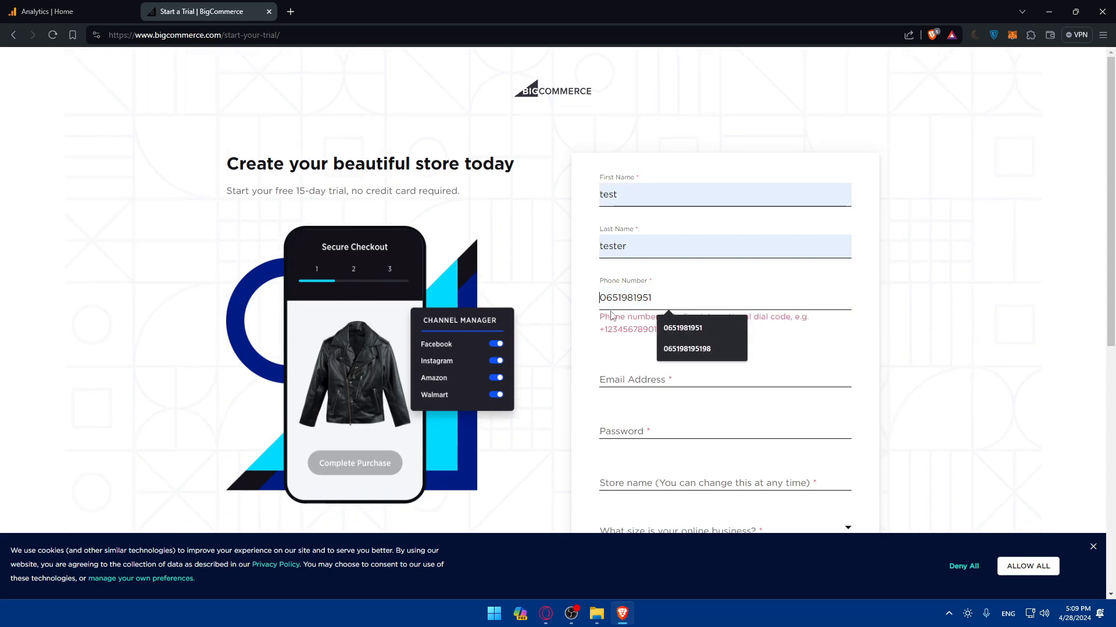
type("=")
key("BackSpace")
type("+")
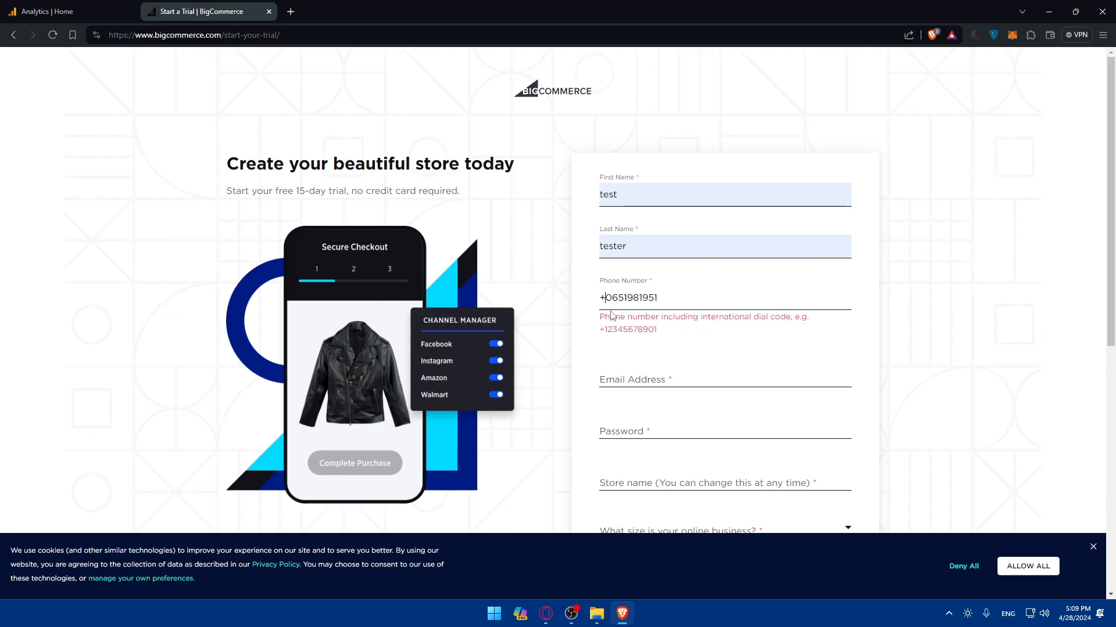
key("BackSpace")
type("212")
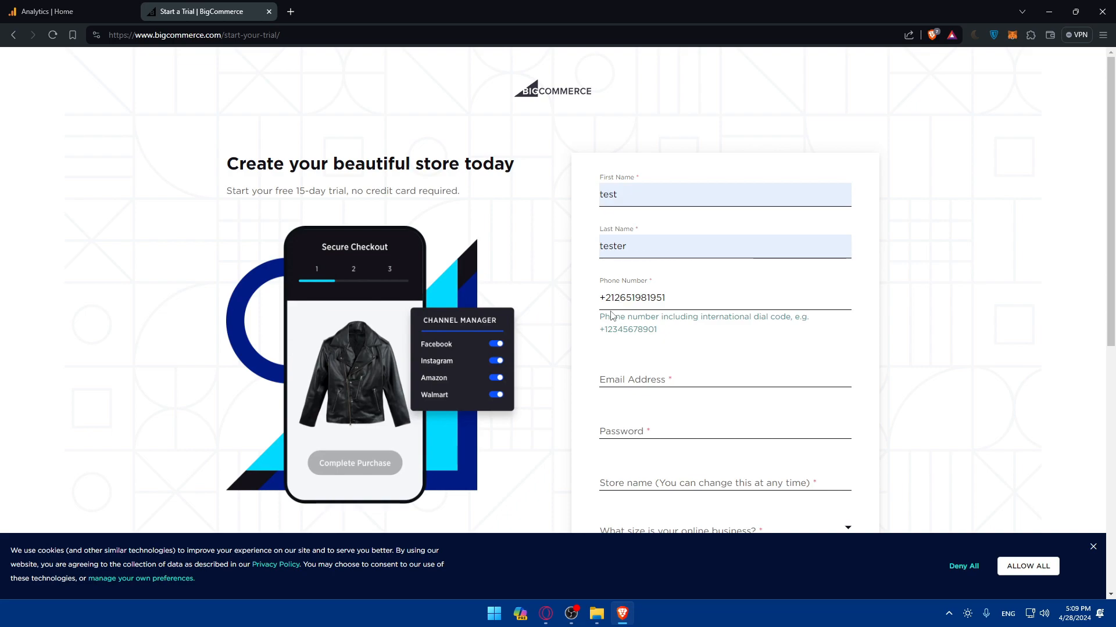
- Fill in the saved email address and a new account password
left_click(654, 381)
left_click(640, 356)
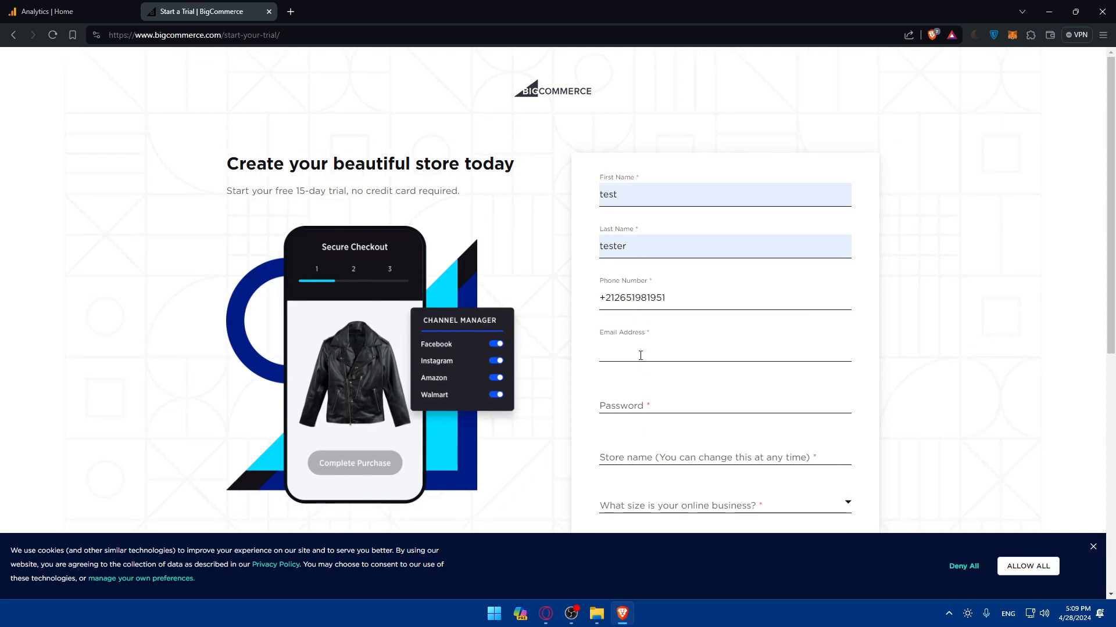
type("bibakh")
left_click(744, 380)
left_click(627, 401)
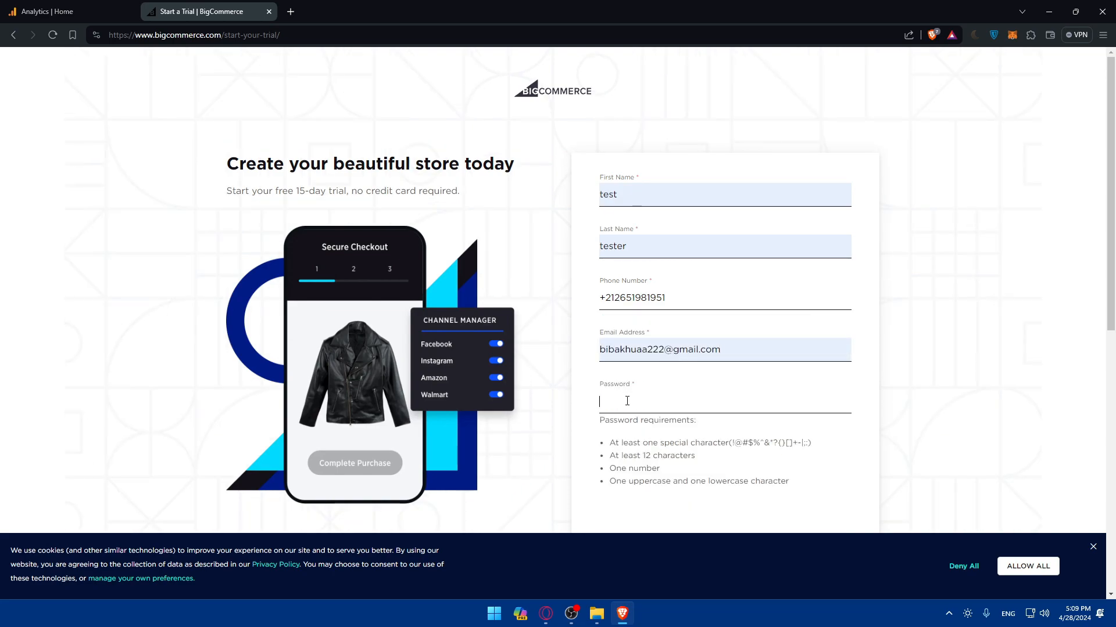
type("123")
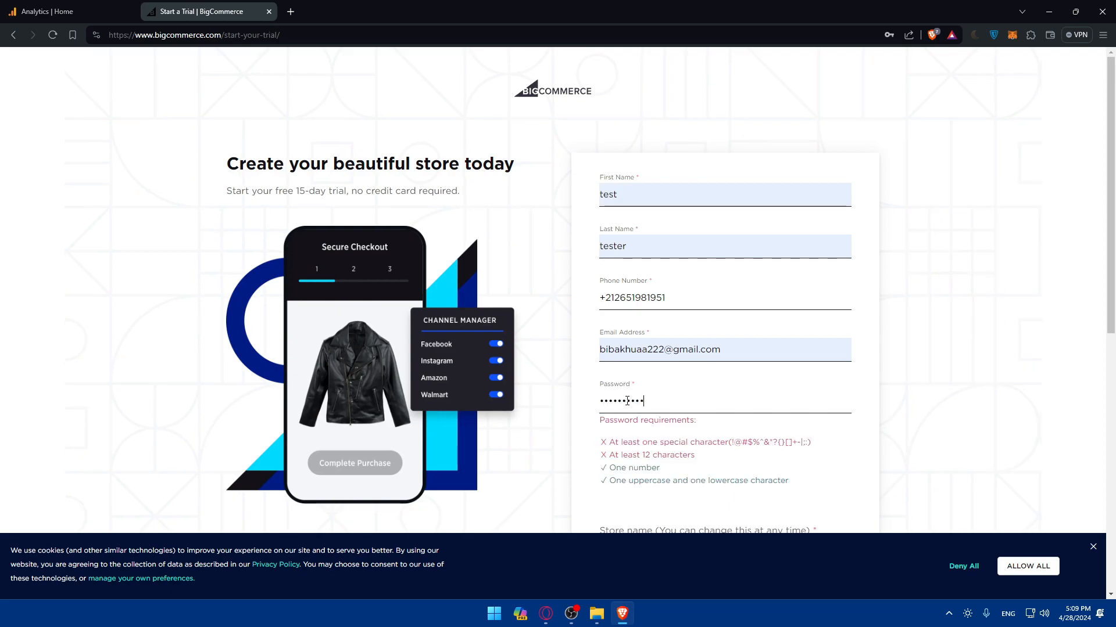
key("ctrl+a")
type("123")
- Load the BigCommerce homepage in a third tab
left_click(292, 15)
type("big")
key("Return")
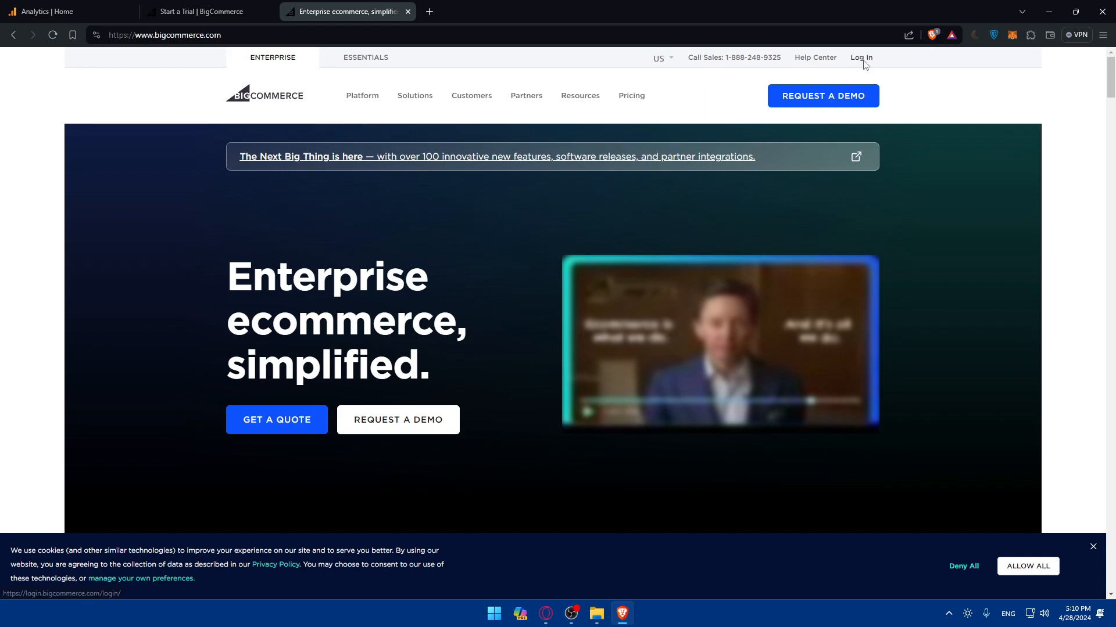
- Attempt another BigCommerce login with the saved email and a password
left_click(862, 58)
left_click(594, 297)
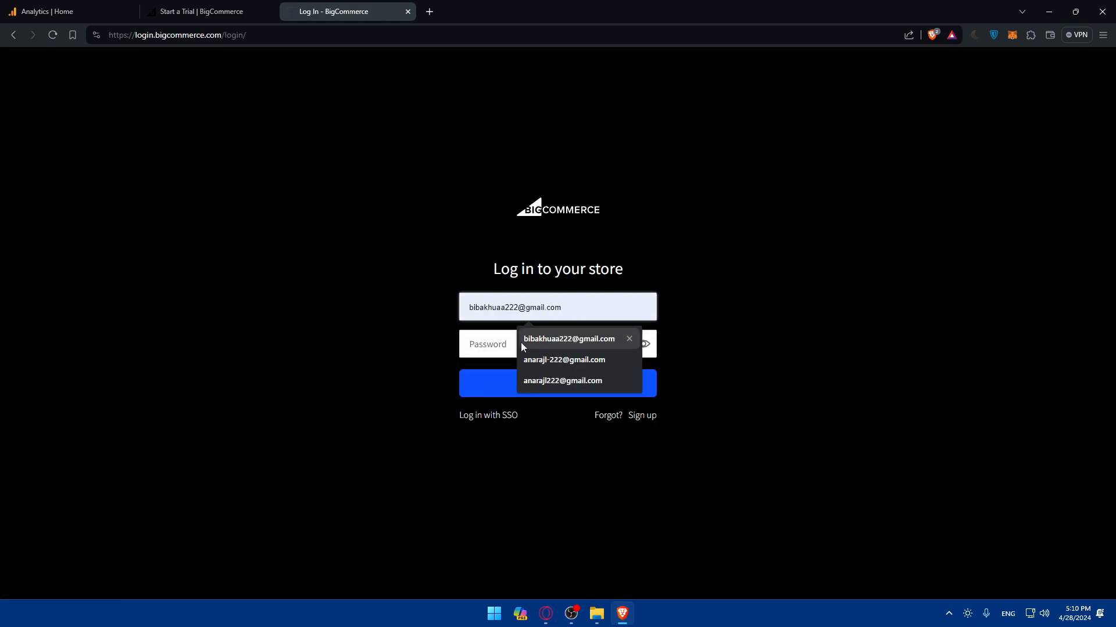
left_click(506, 337)
type("•")
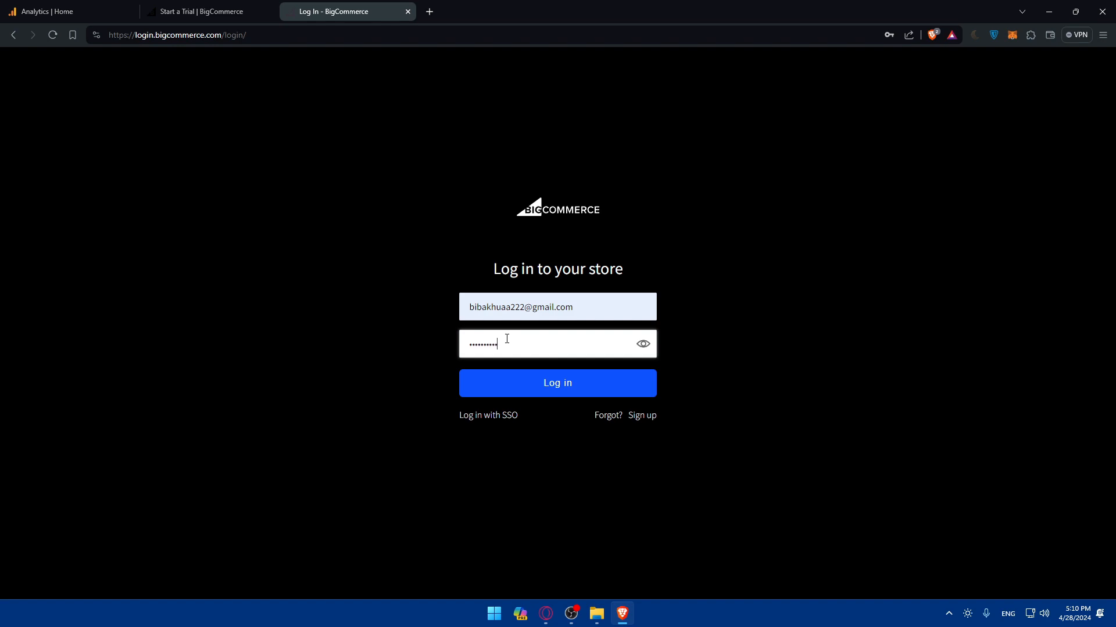
left_click(573, 385)
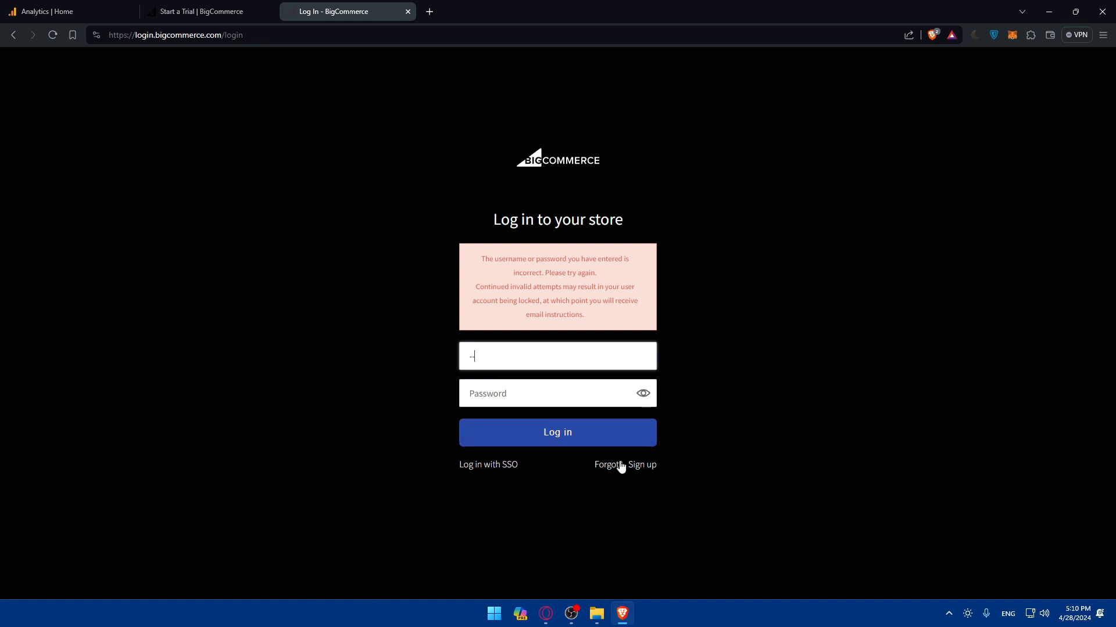
- Request a password reset link for the saved account email
left_click(608, 464)
left_click(548, 332)
left_click(561, 360)
left_click(553, 375)
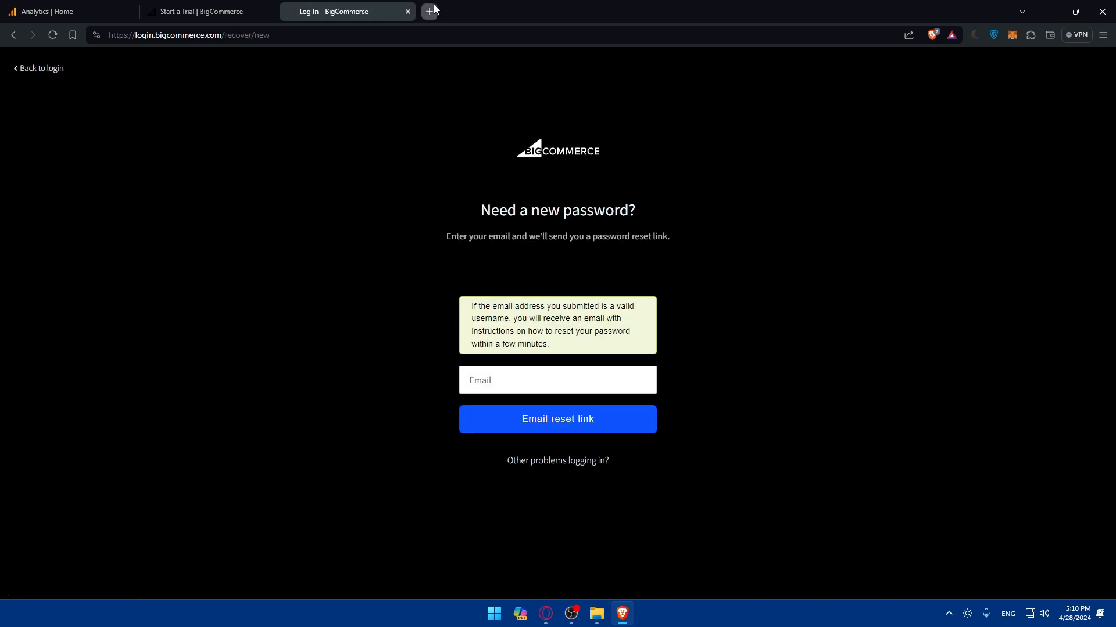
- Open Gmail in a new tab
left_click(430, 11)
type("gm")
key("Return")
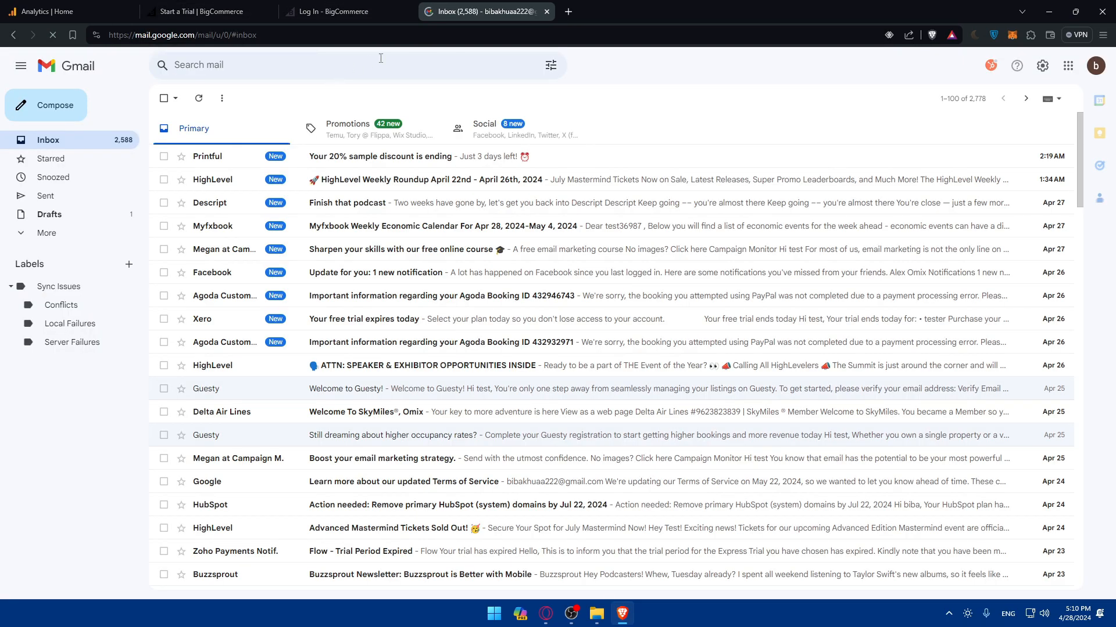
- Browse Gmail's All Mail and Spam folders for the reset email
left_click(35, 233)
left_click(70, 309)
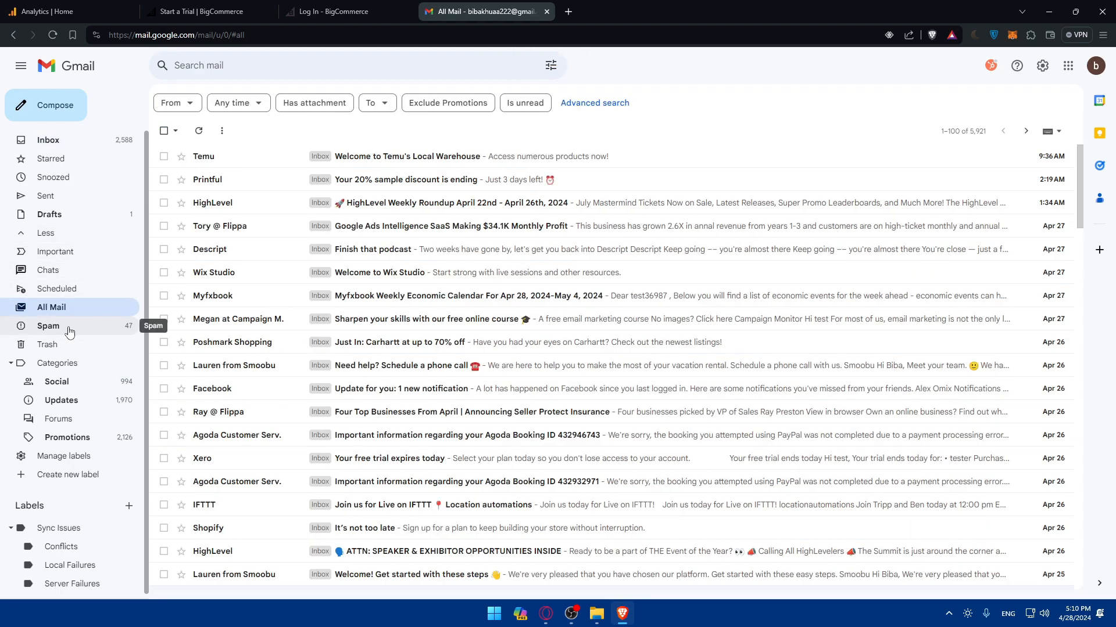
left_click(70, 326)
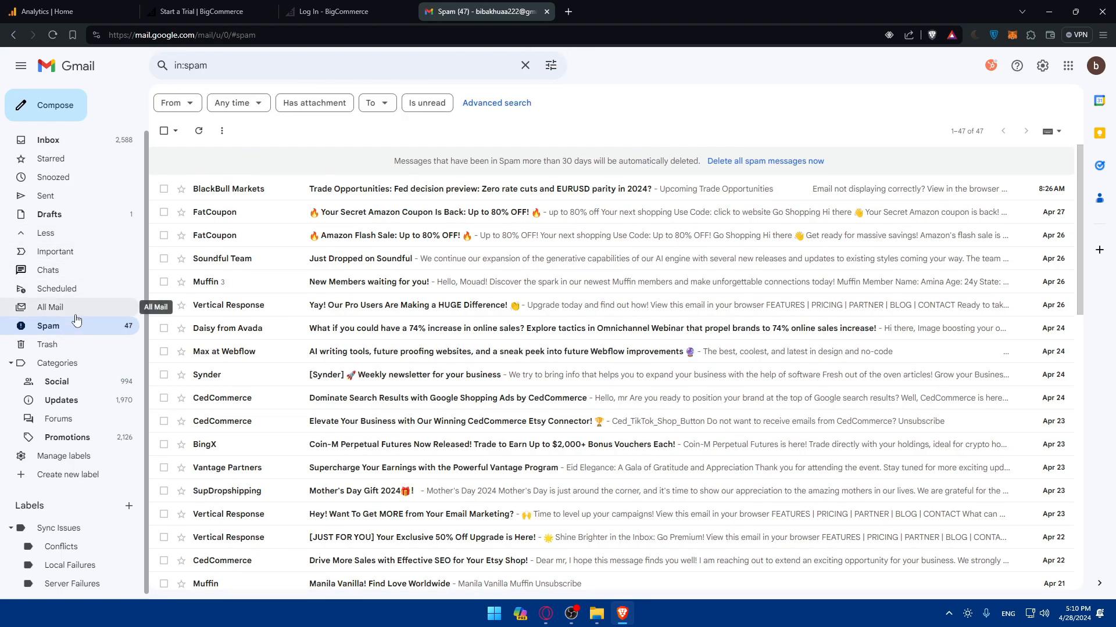
left_click(78, 310)
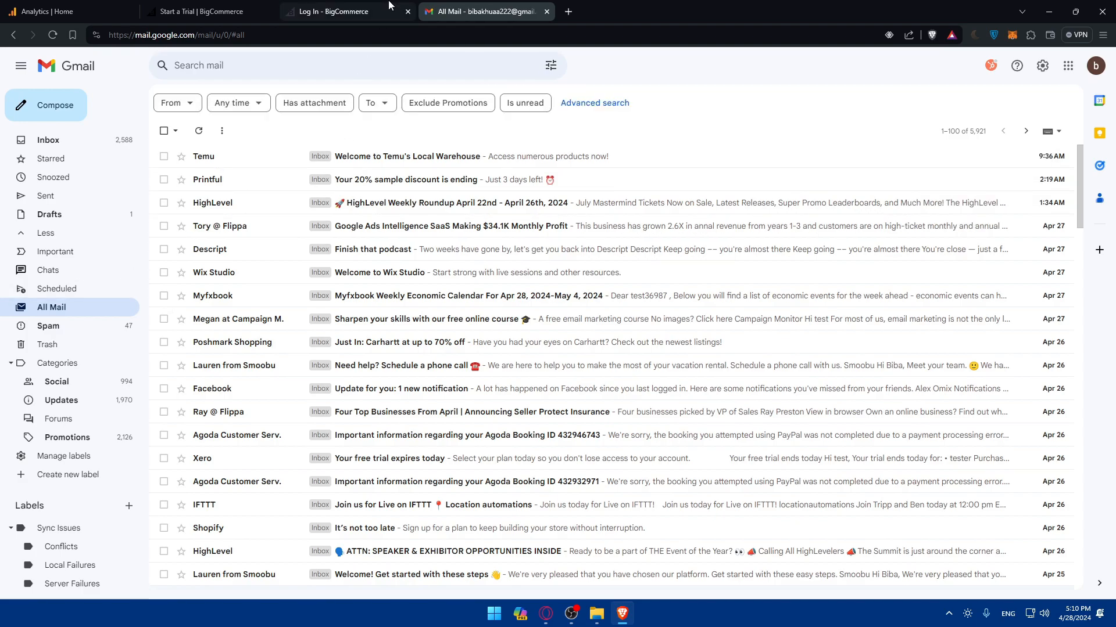
- Glance at the BigCommerce tab, then return to the Gmail Inbox
left_click(390, 12)
left_click(477, 11)
left_click(361, 11)
left_click(488, 12)
left_click(48, 140)
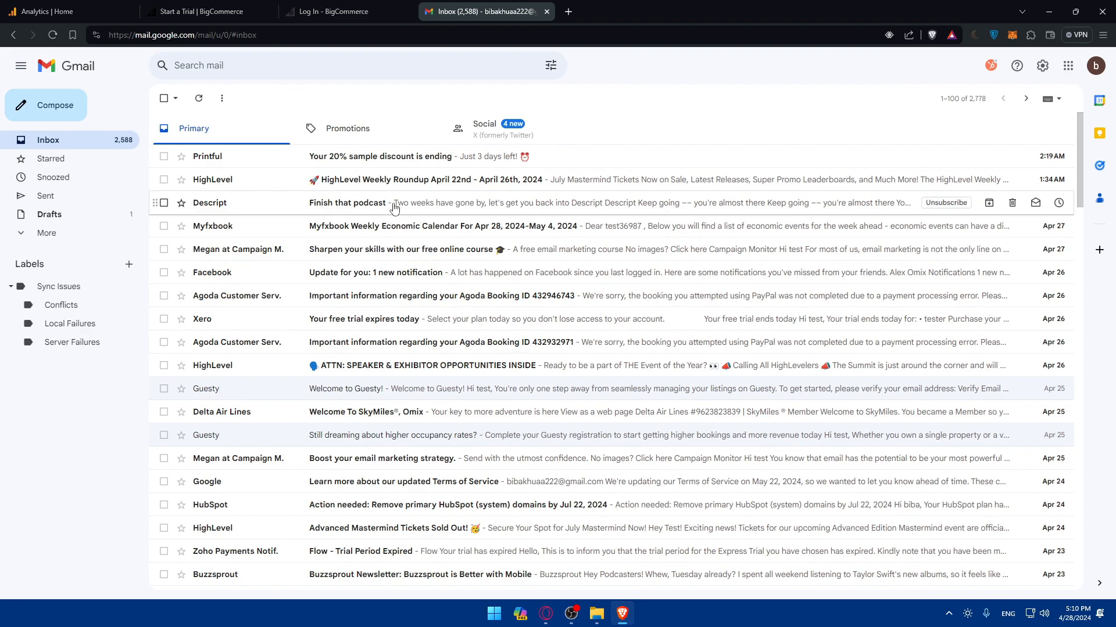
- Enter store name 'tester test', choose no-revenue business size and Europe hosting
left_click(225, 7)
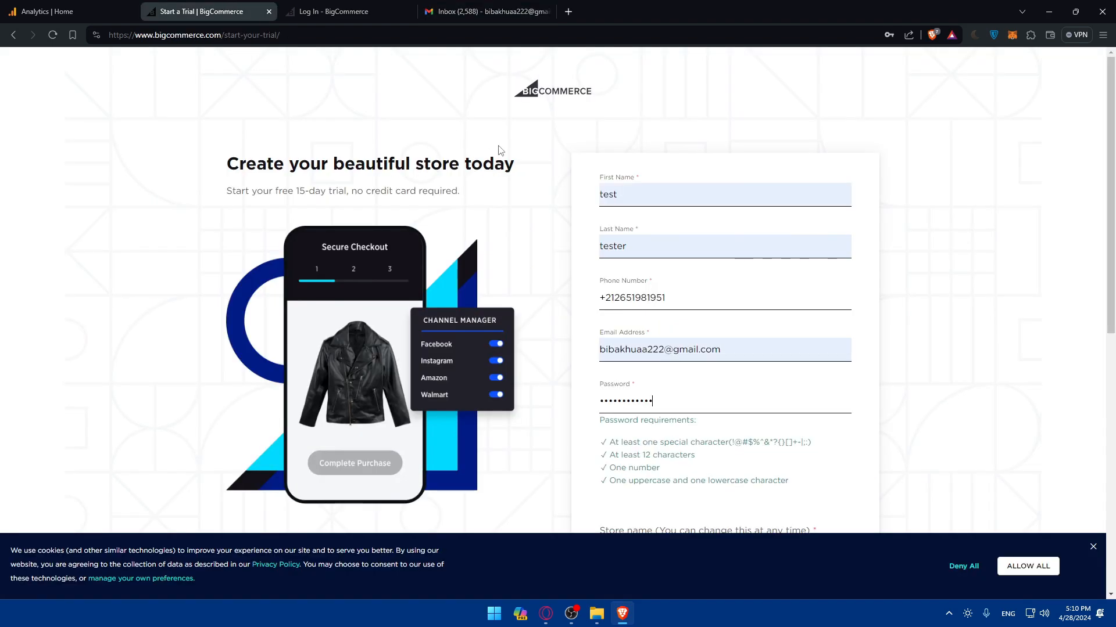
scroll(685, 365, "down", 2)
scroll(686, 284, "down", 2)
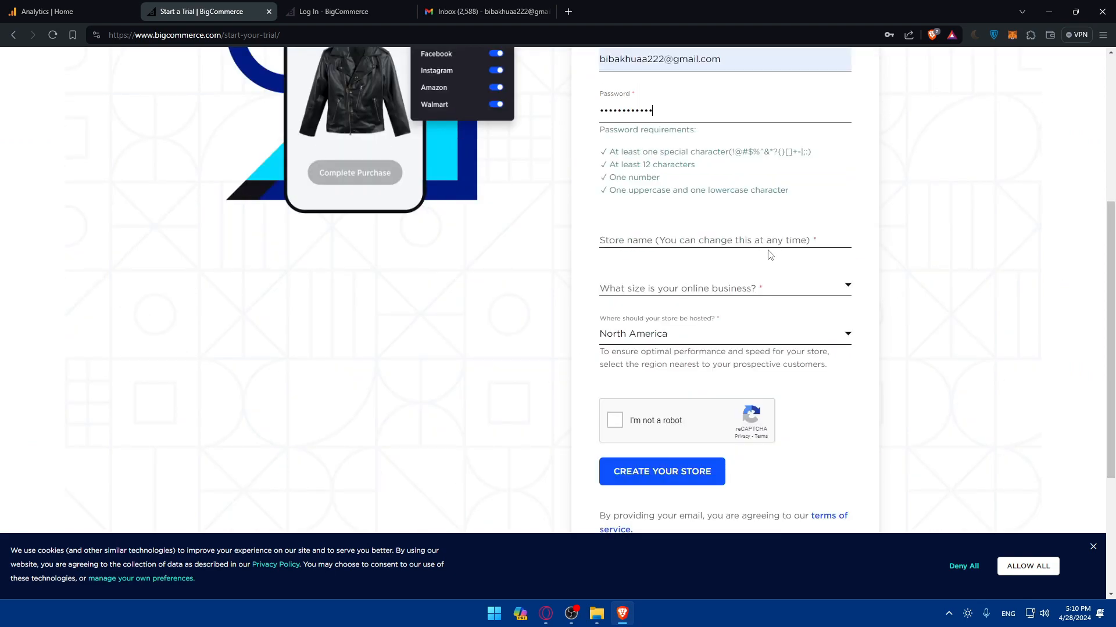
scroll(680, 274, "up", 1)
left_click(687, 334)
left_click(657, 266)
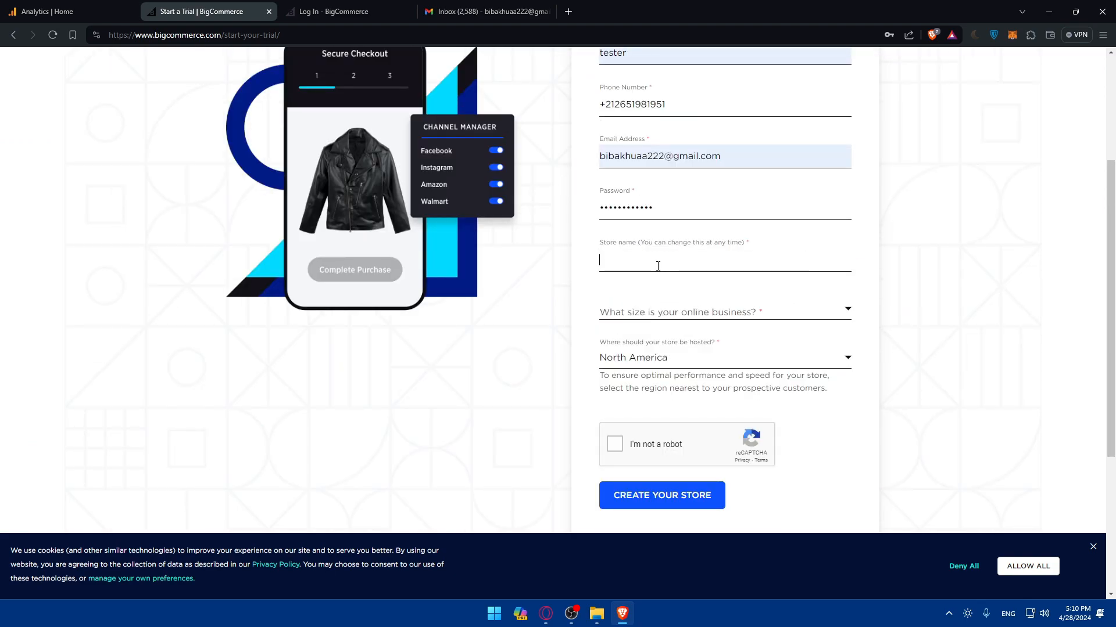
type("tes")
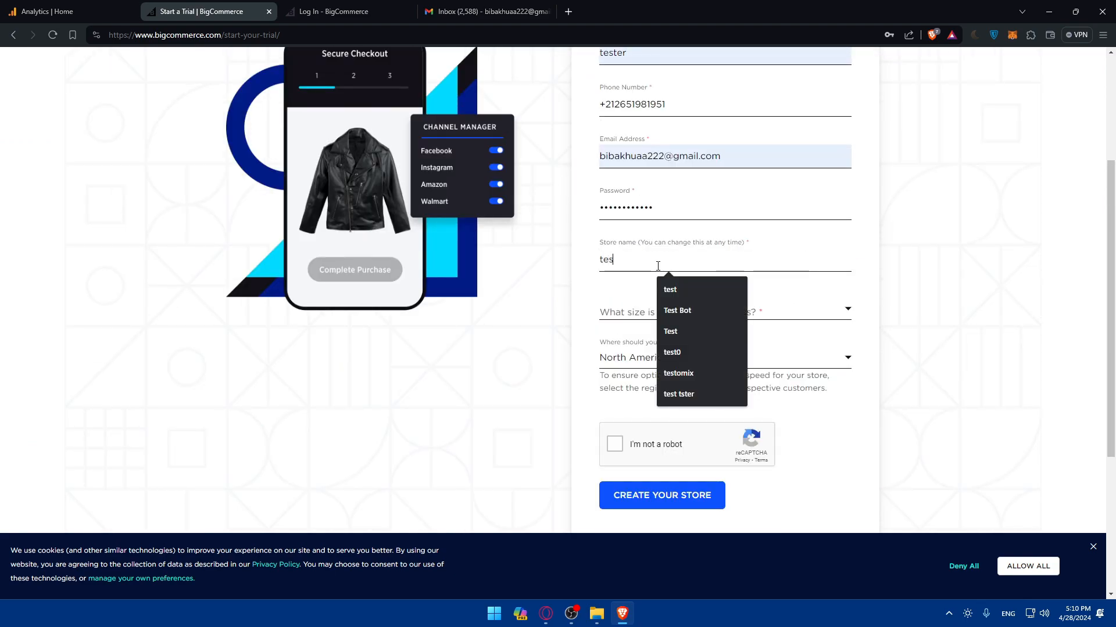
type("ter tes")
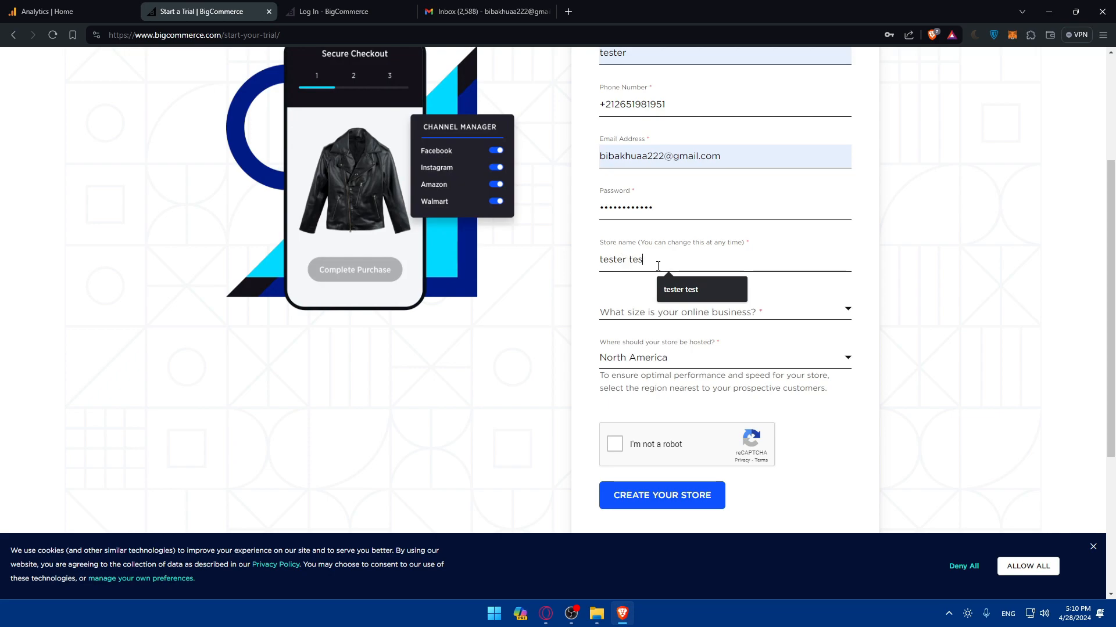
type("t")
left_click(684, 314)
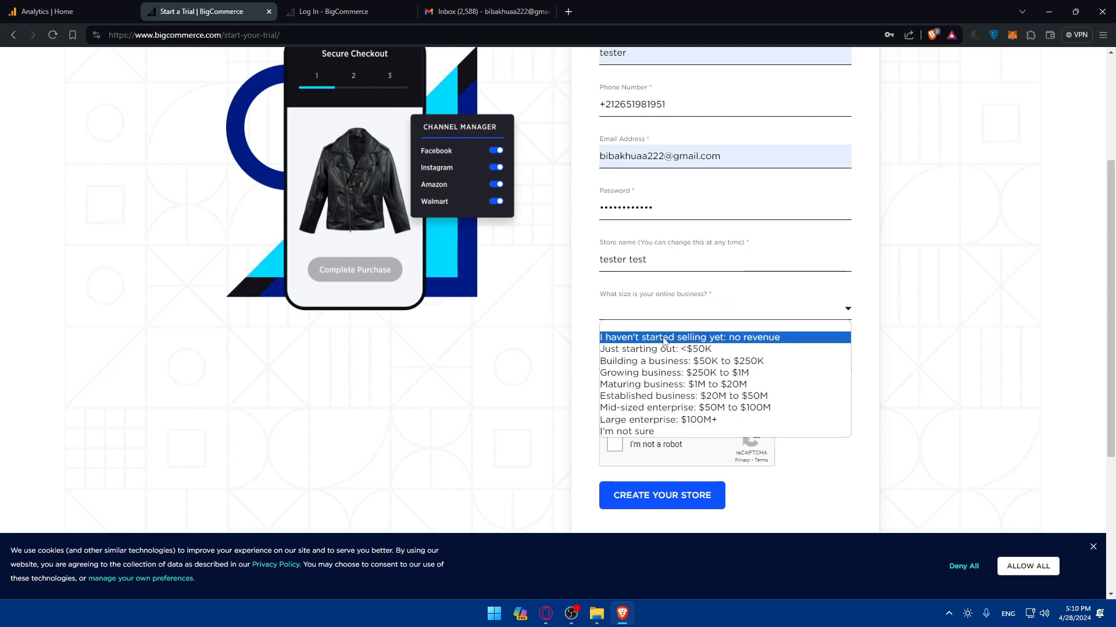
left_click(664, 341)
left_click(668, 363)
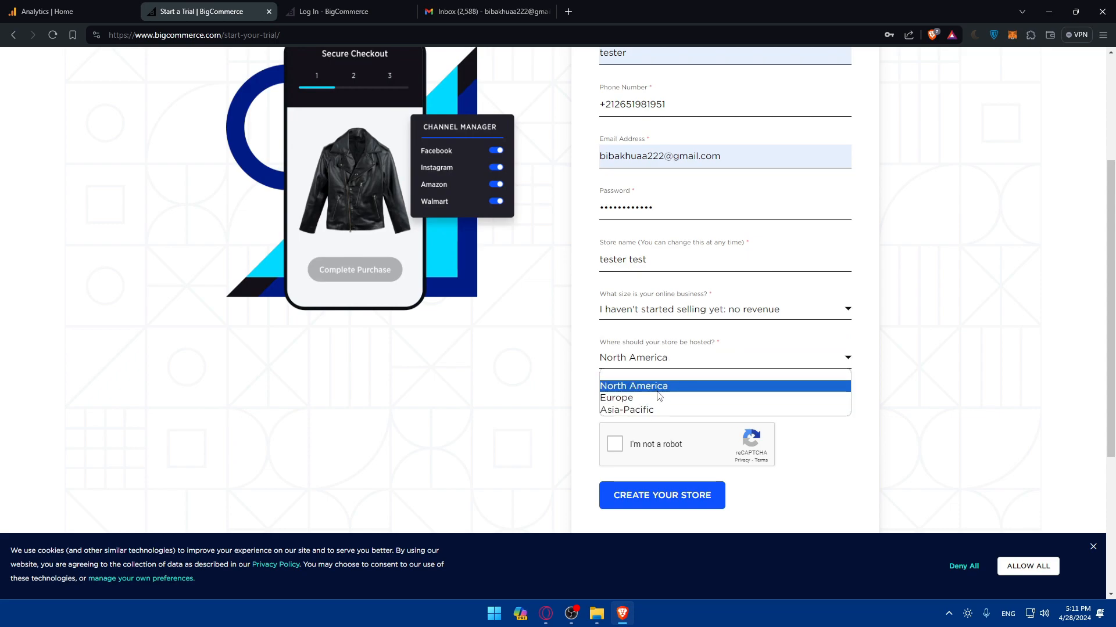
left_click(636, 398)
- Solve the bus-image reCAPTCHA and submit the form to create the store
left_click(615, 444)
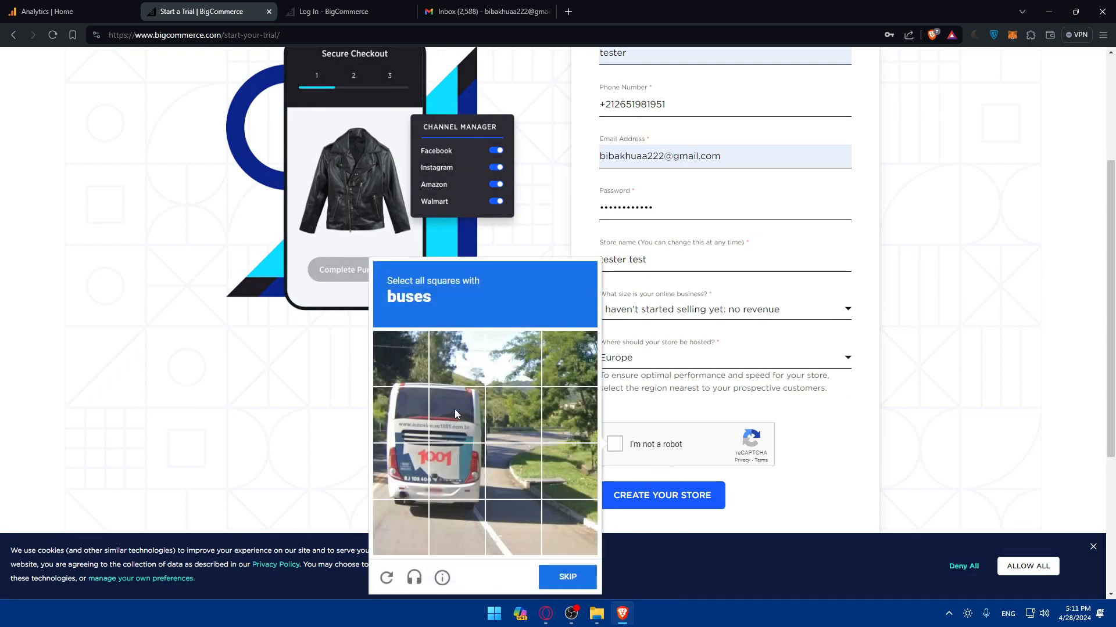
left_click(454, 410)
left_click(410, 417)
left_click(412, 474)
left_click(455, 477)
left_click(660, 512)
left_click(615, 444)
left_click(578, 572)
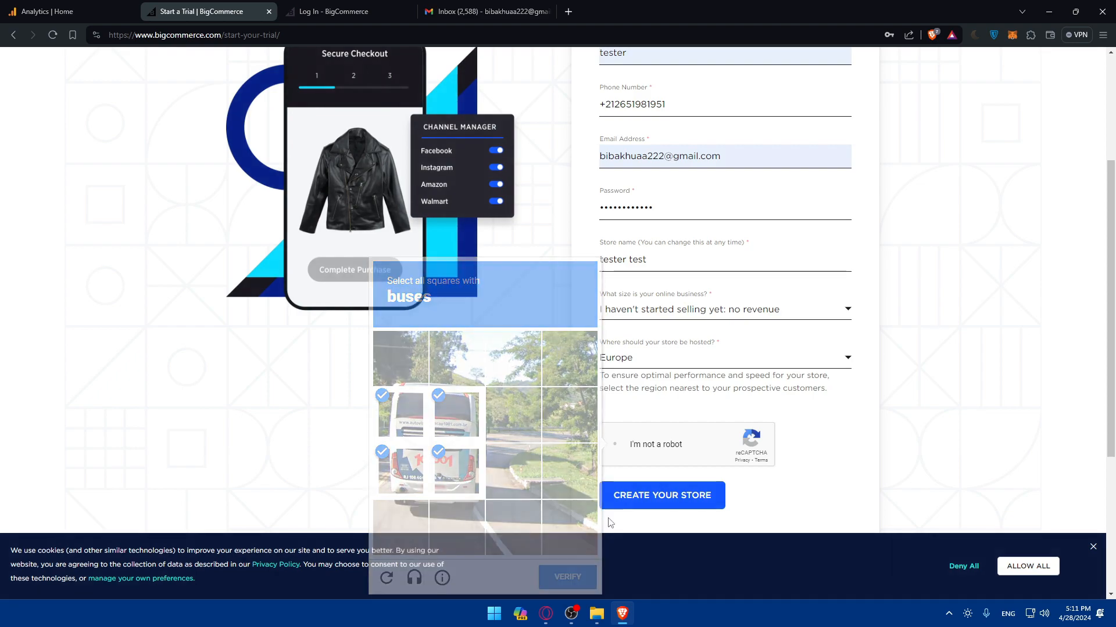
left_click(660, 495)
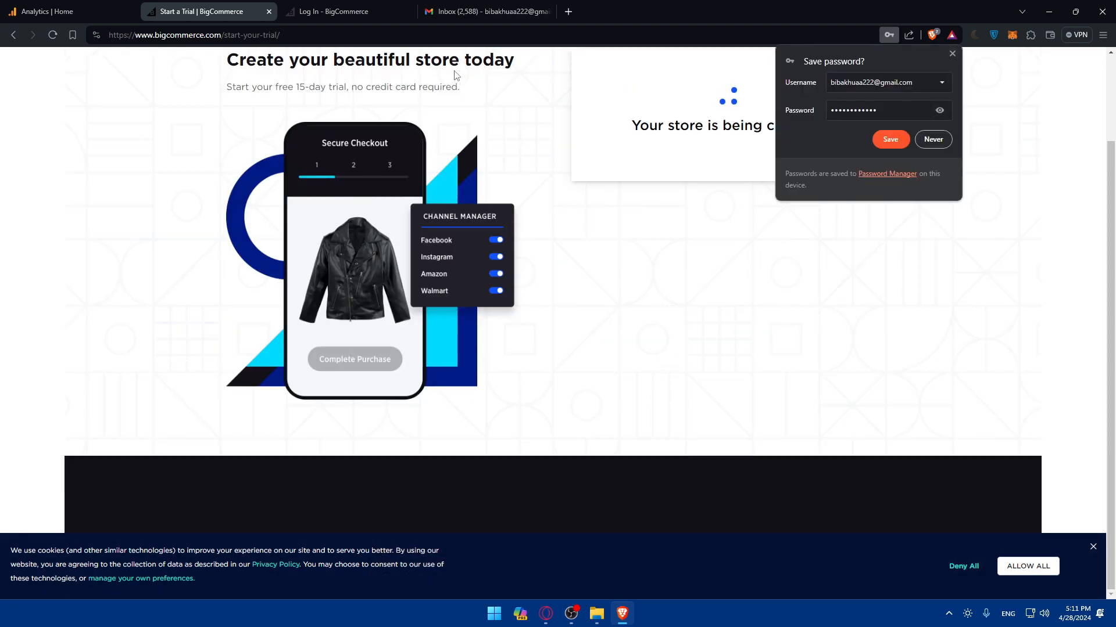
- Check Gmail's All Mail and Spam for the reset email while the store builds
left_click(488, 11)
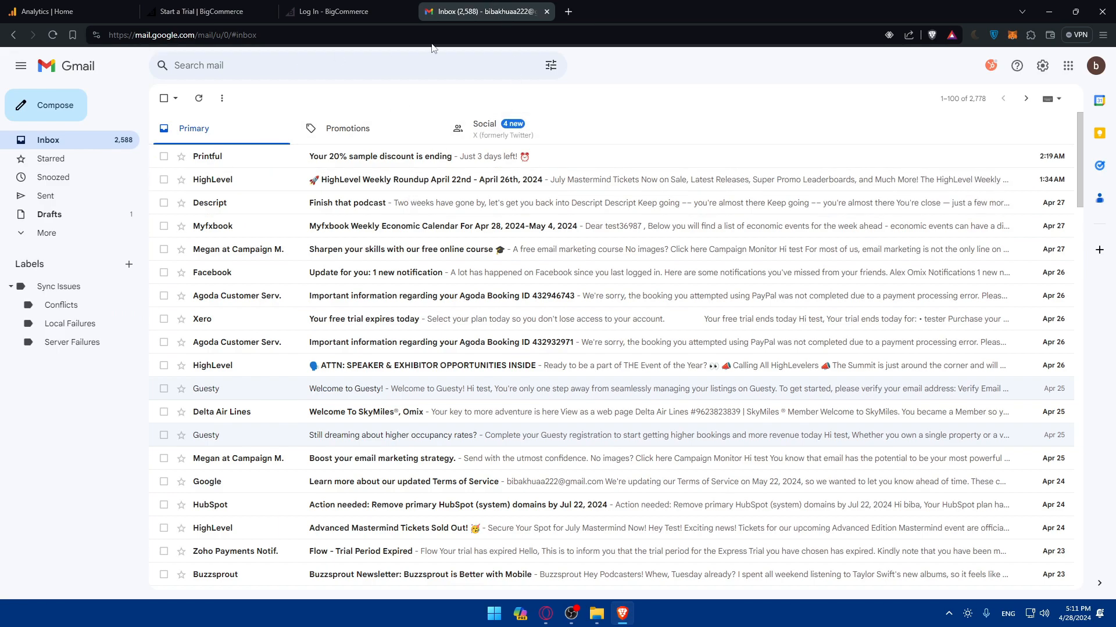
left_click(201, 11)
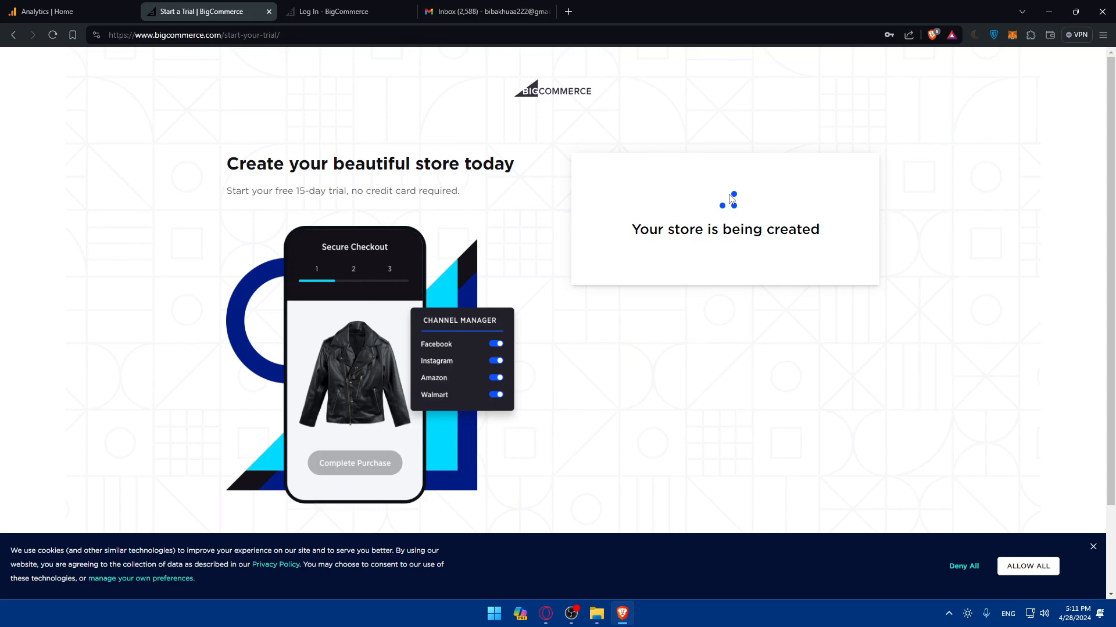
left_click(477, 11)
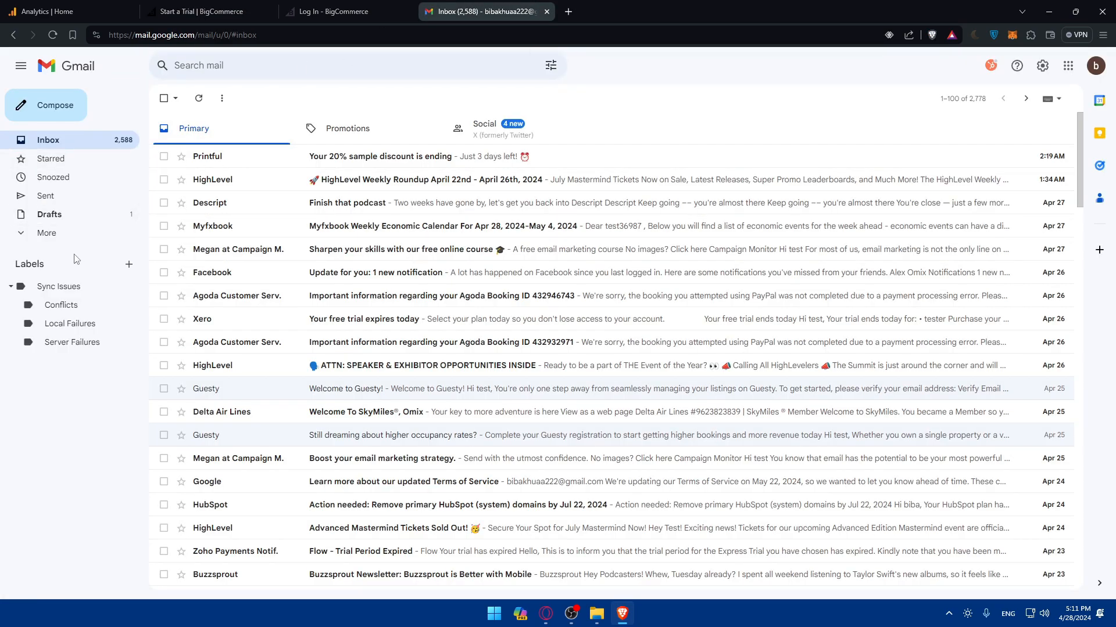
left_click(52, 233)
left_click(50, 326)
left_click(62, 316)
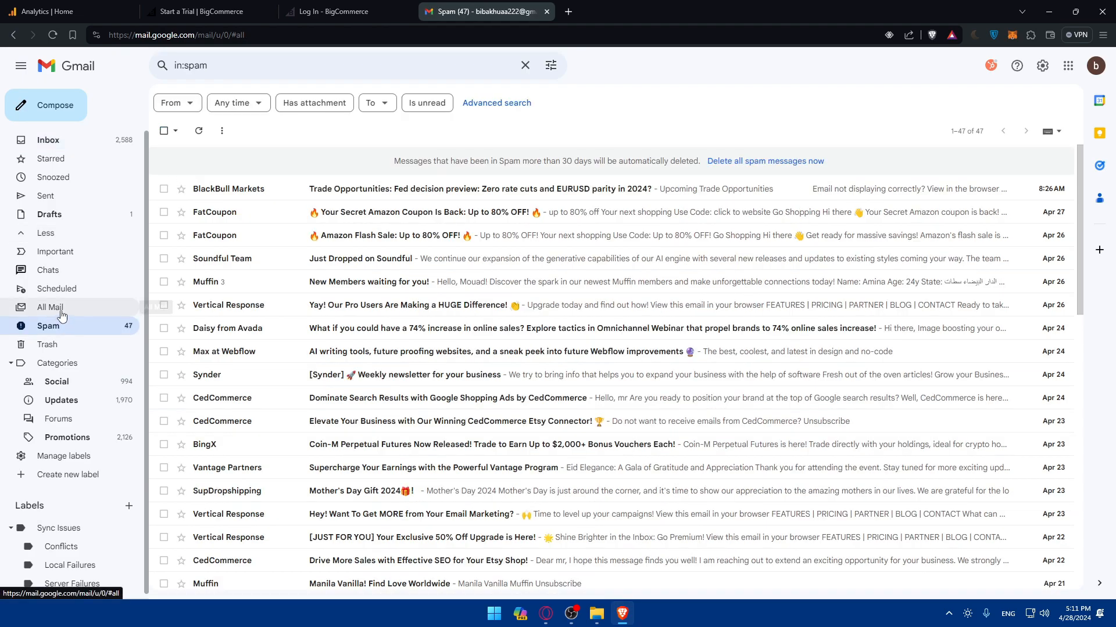
left_click(367, 12)
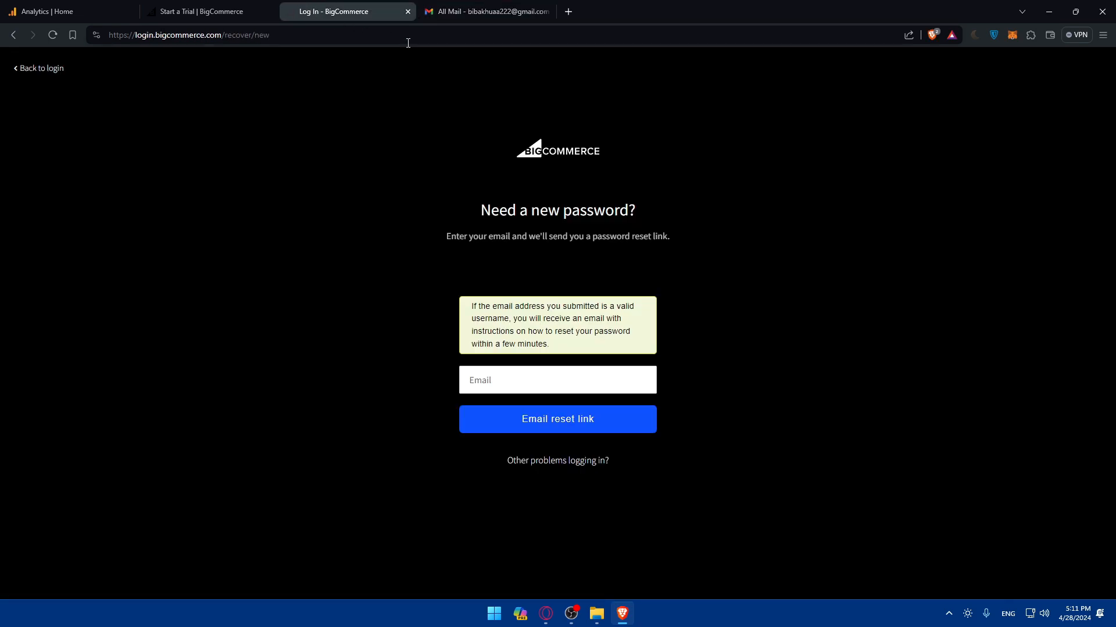
left_click(232, 11)
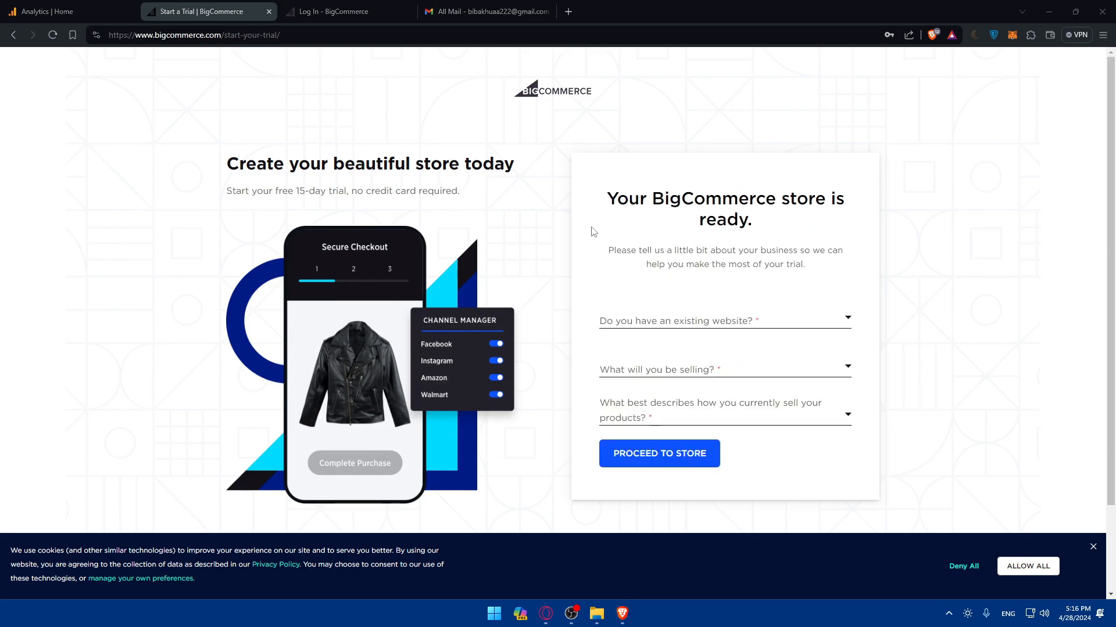
- Answer No to having an existing website and pick Education as the store's category
left_click_drag(601, 208, 785, 218)
left_click(735, 281)
left_click(699, 320)
left_click(663, 361)
left_click(682, 378)
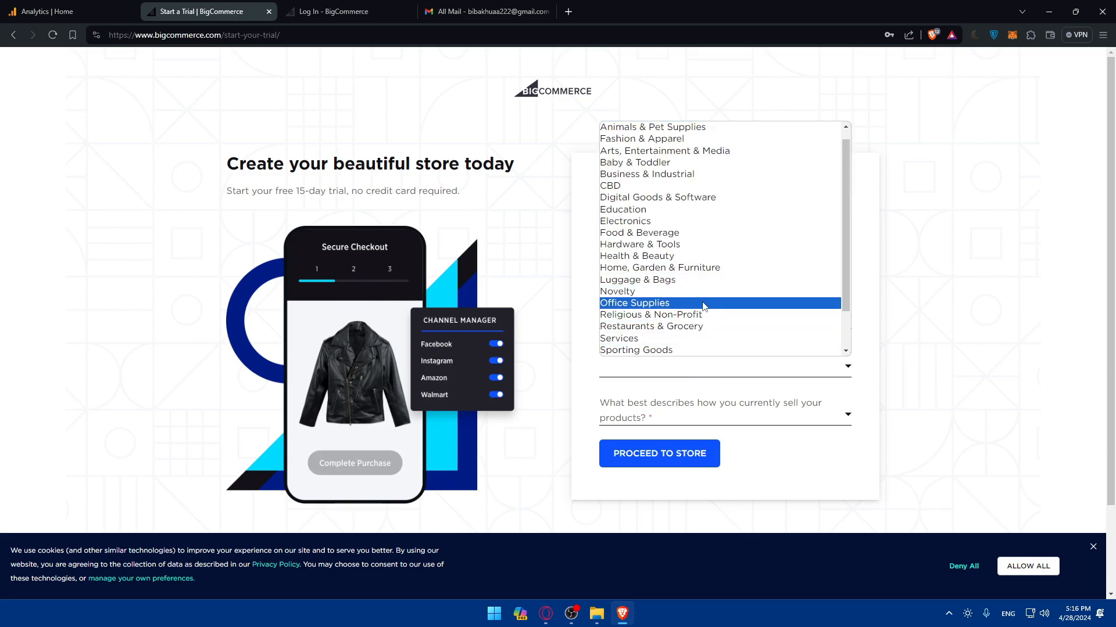
scroll(703, 308, "down", 2)
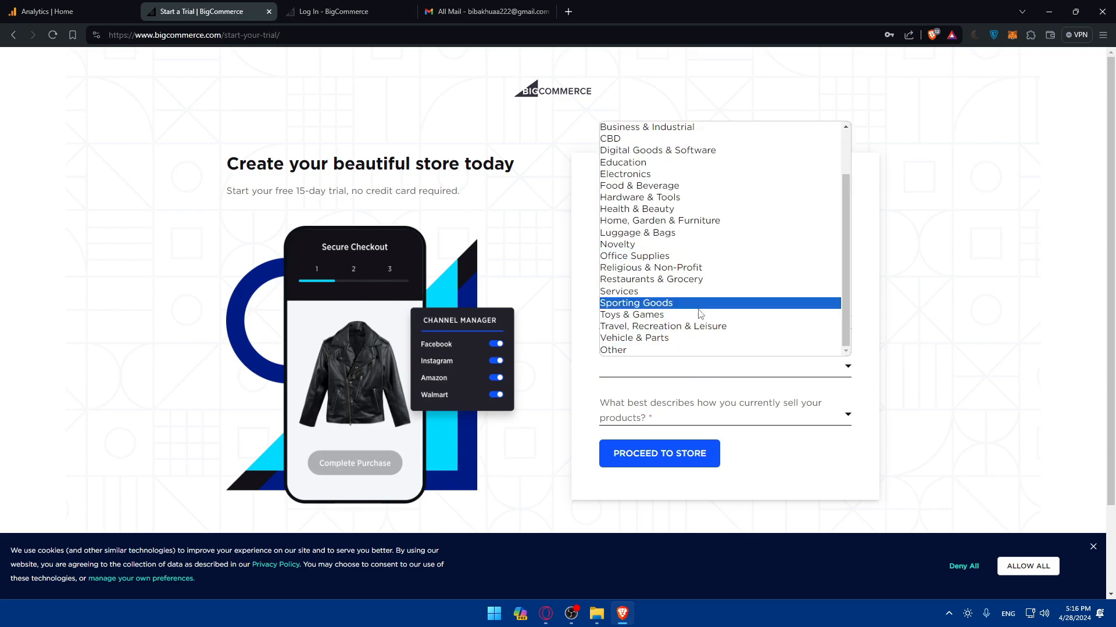
left_click(632, 163)
- Choose 'I'm not selling yet' and proceed to the new store
scroll(666, 310, "down", 2)
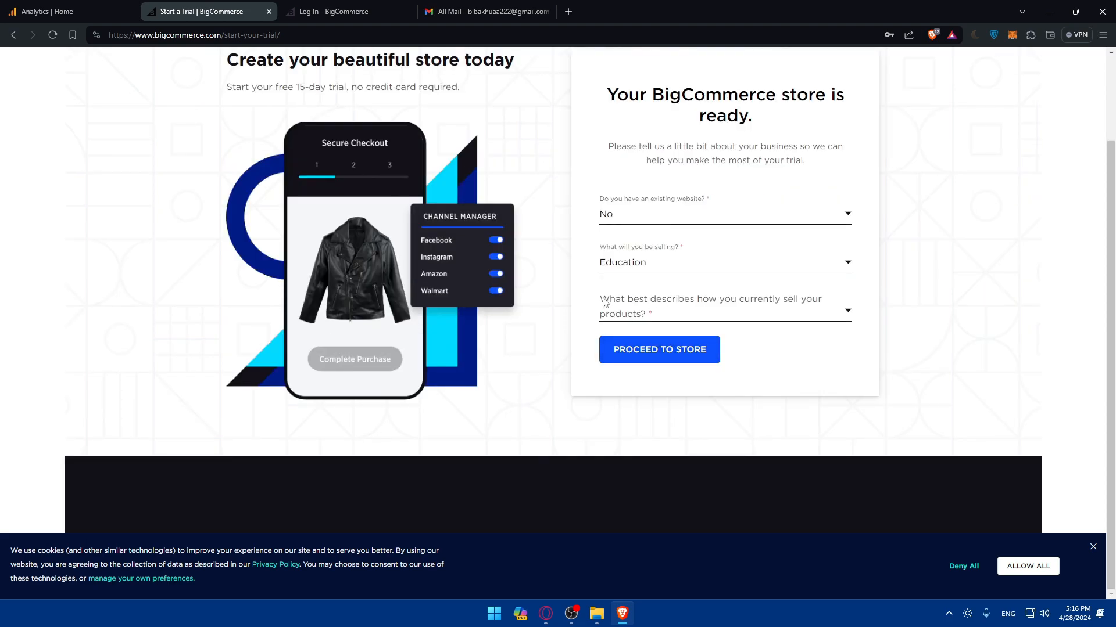
left_click(720, 310)
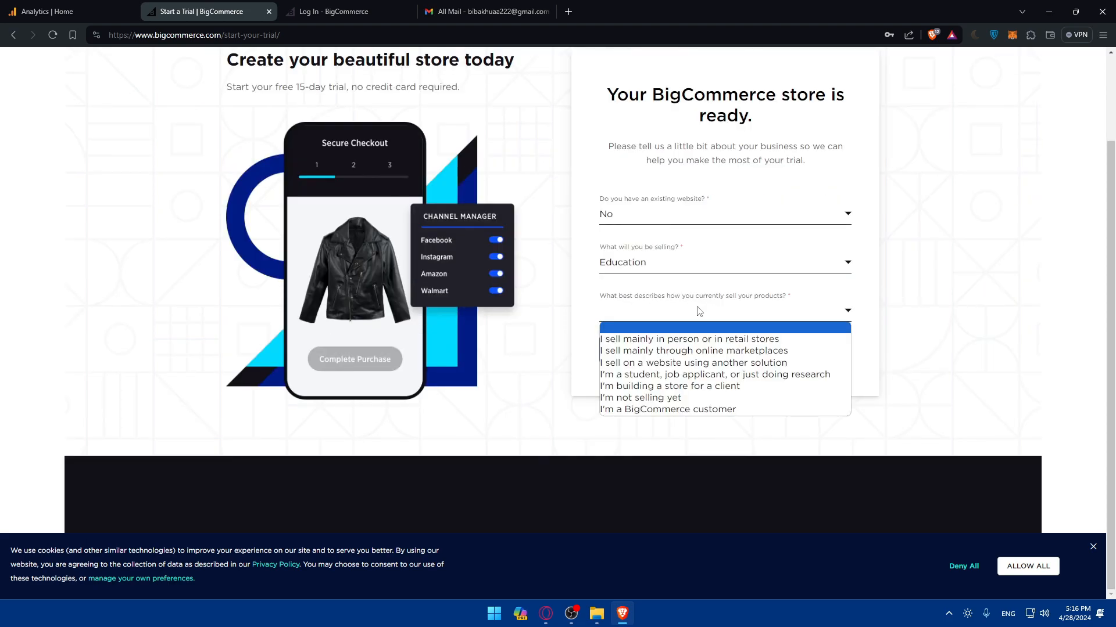
left_click(668, 307)
left_click(693, 316)
left_click(750, 398)
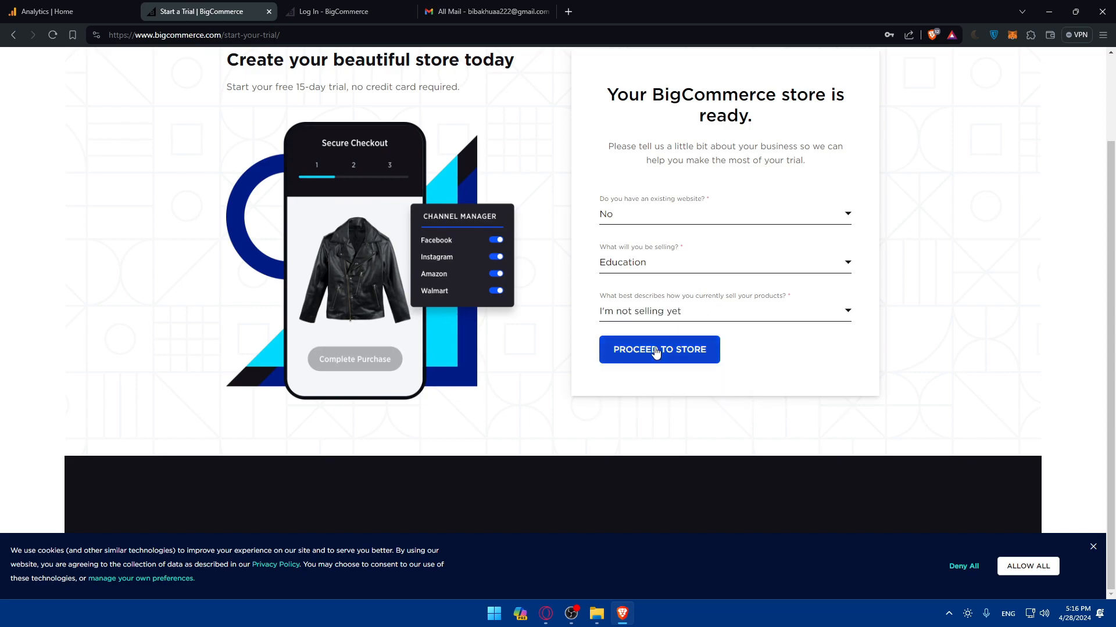
left_click(655, 350)
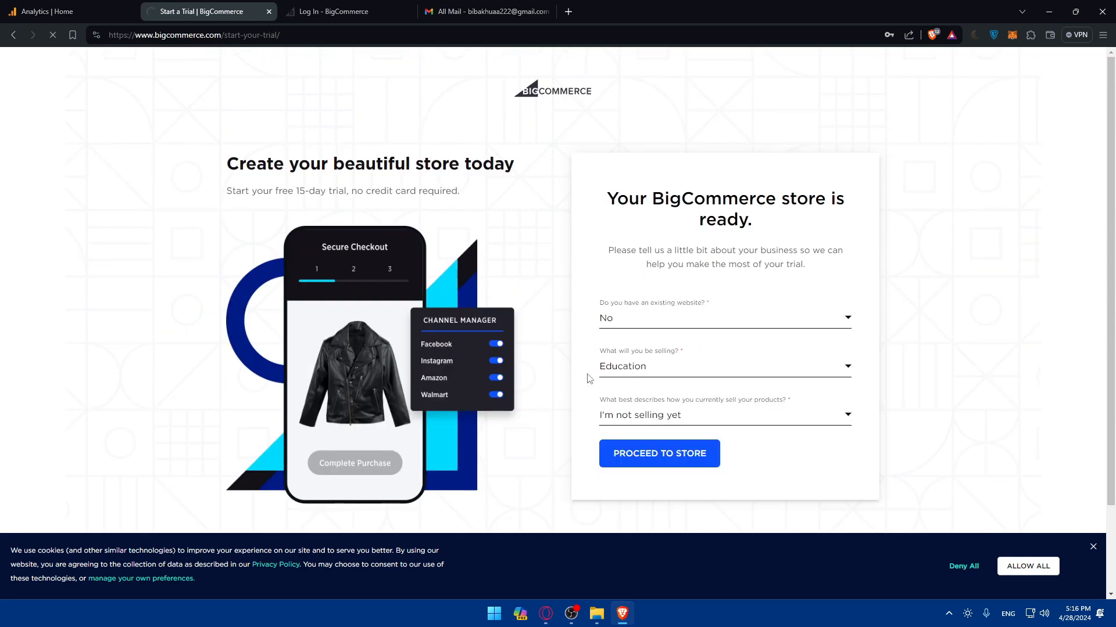
- Close the leftover Log In tab and the Gmail tab to reveal the store's control panel
left_click(319, 6)
left_click(409, 12)
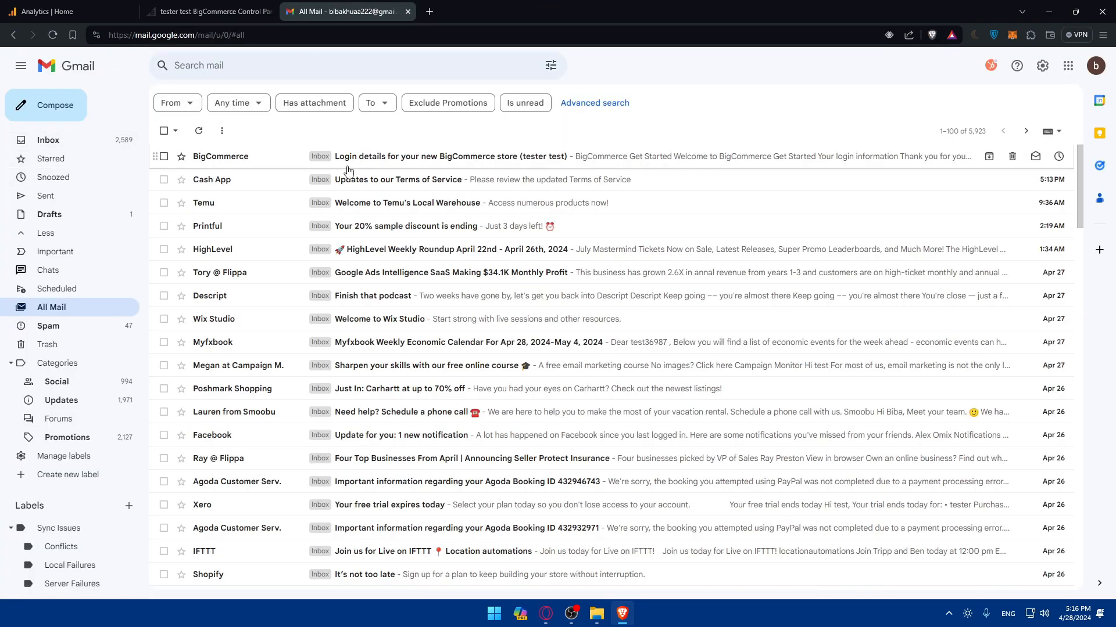
left_click(407, 12)
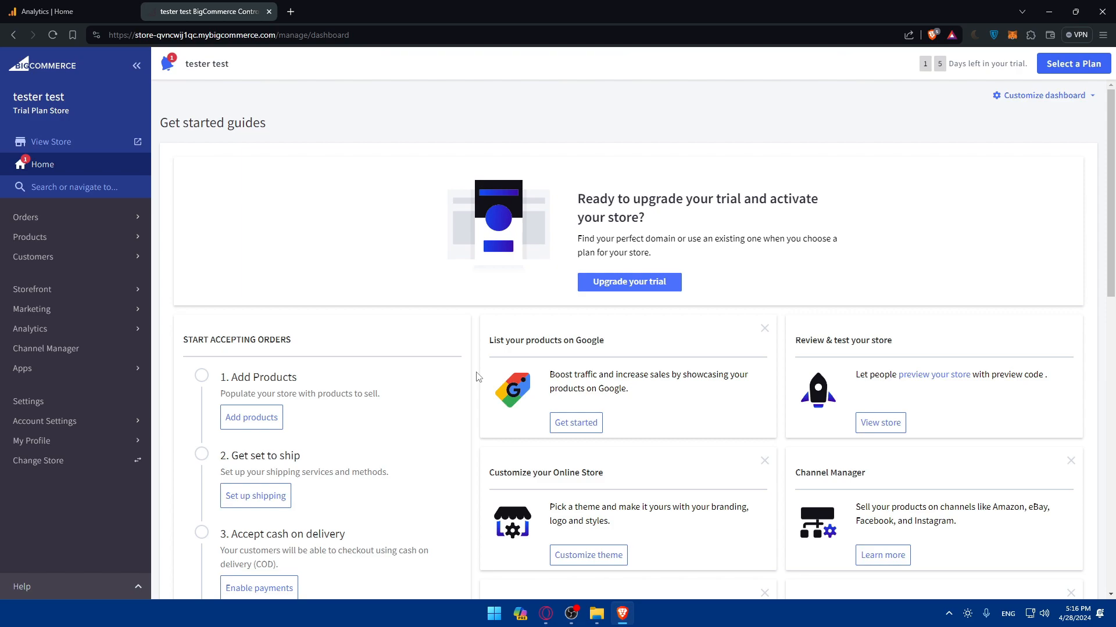
- Open test96's data streams list (mromix, test), glancing at the BigCommerce dashboard meanwhile
left_click(64, 11)
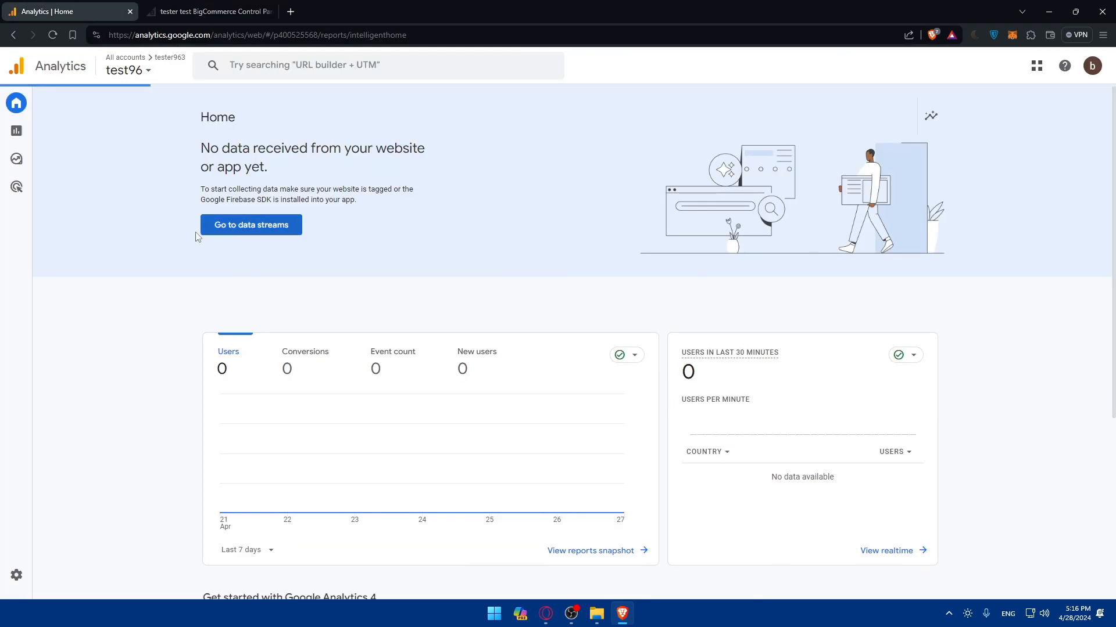
left_click(239, 231)
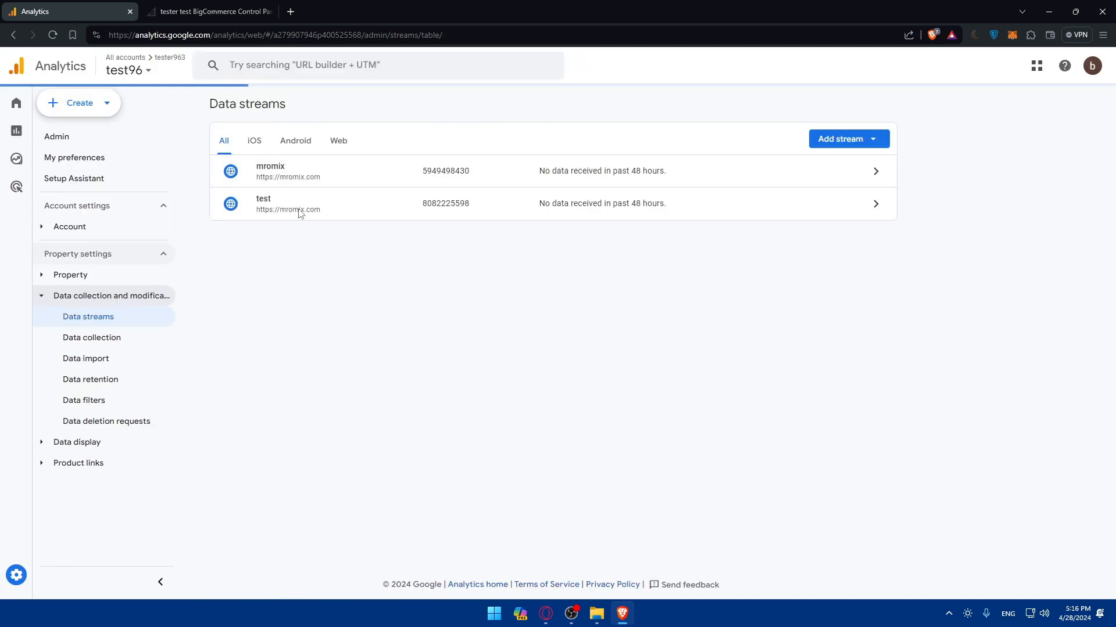
left_click(212, 7)
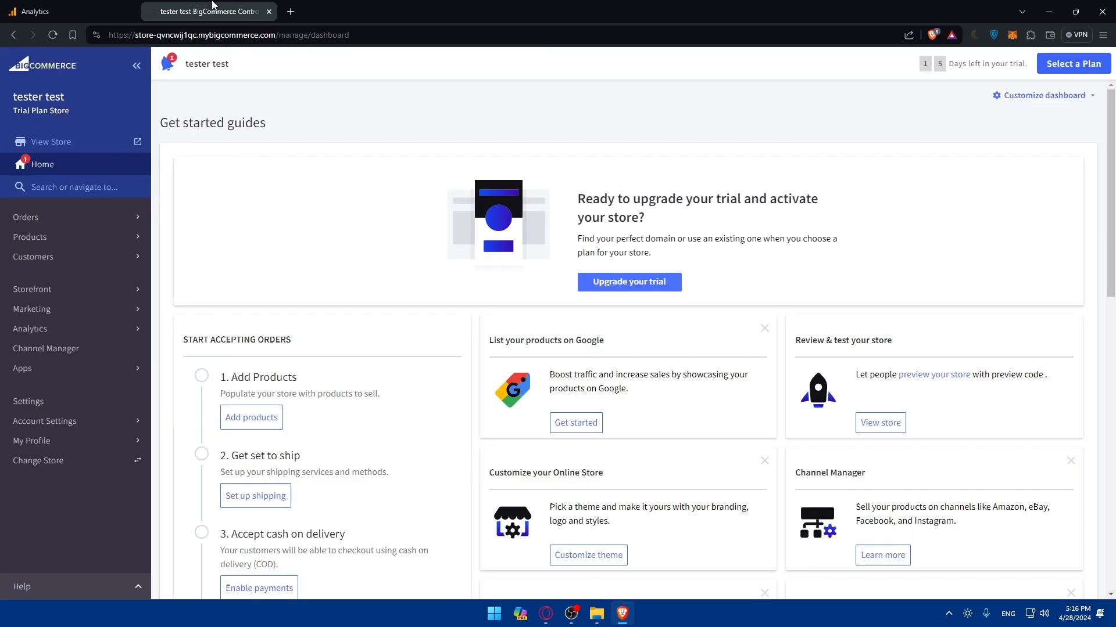
scroll(495, 299, "down", 3)
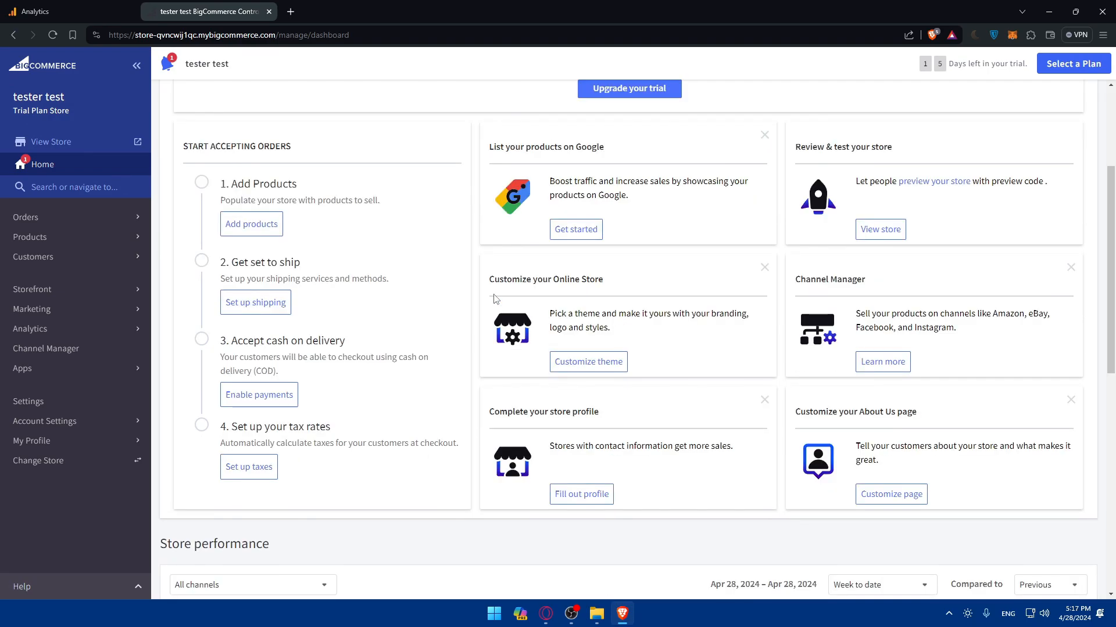
scroll(495, 299, "up", 3)
scroll(495, 299, "down", 12)
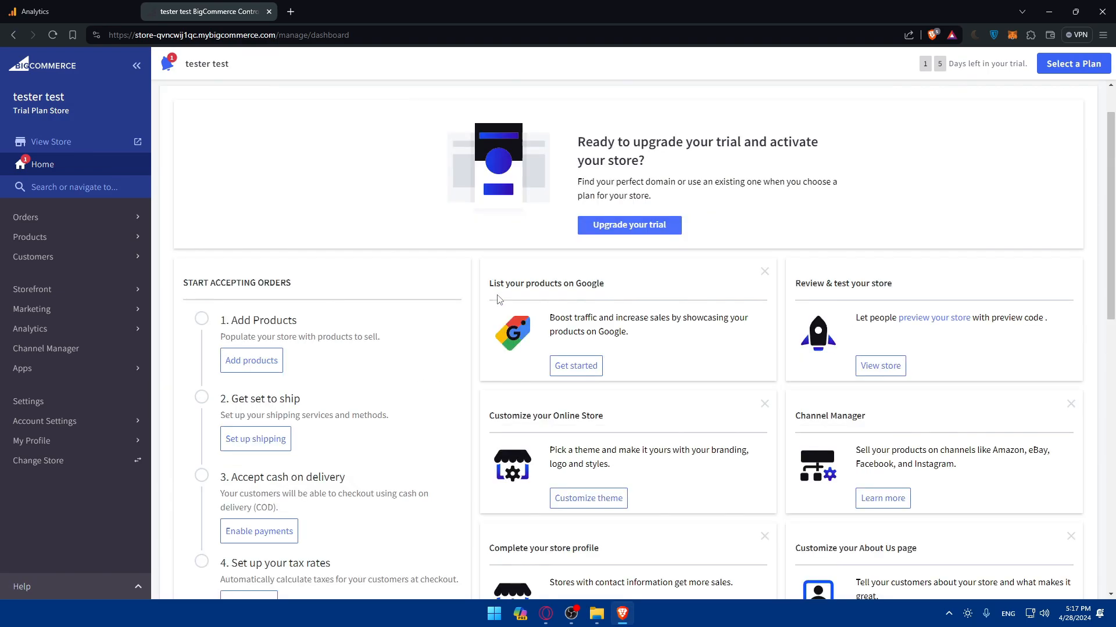
scroll(498, 299, "up", 11)
scroll(498, 300, "down", 12)
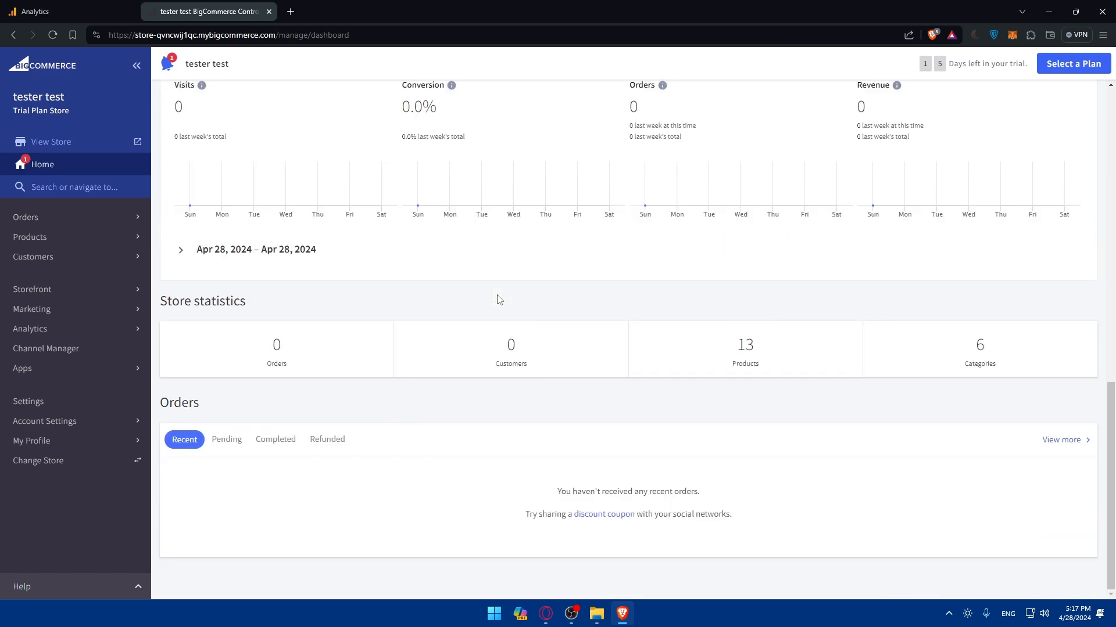
key("ctrl+shift+Tab")
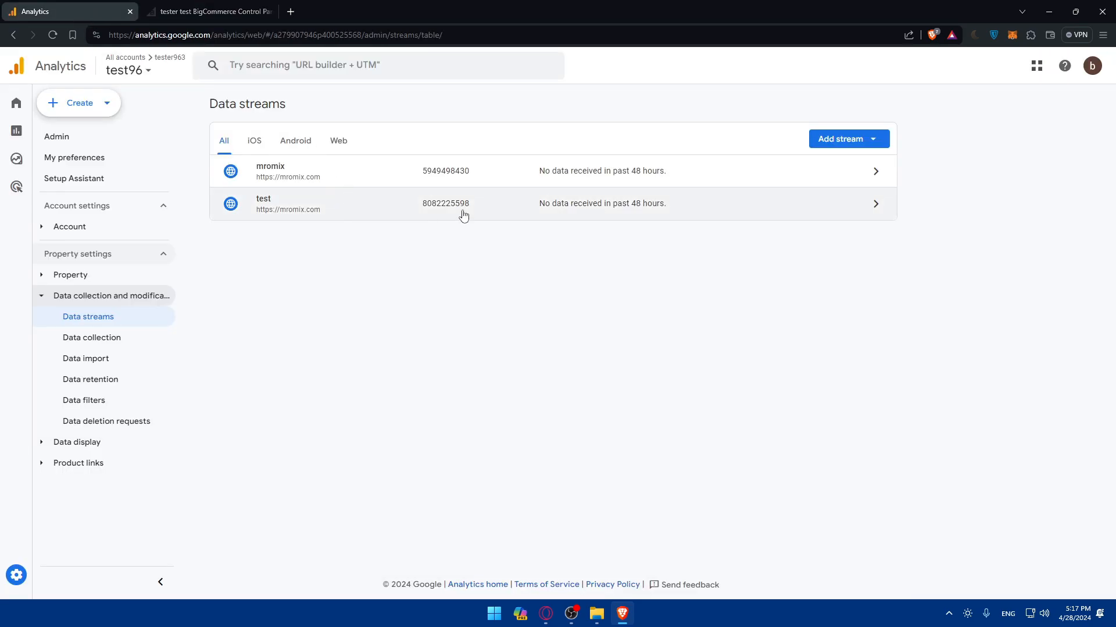
left_click(828, 145)
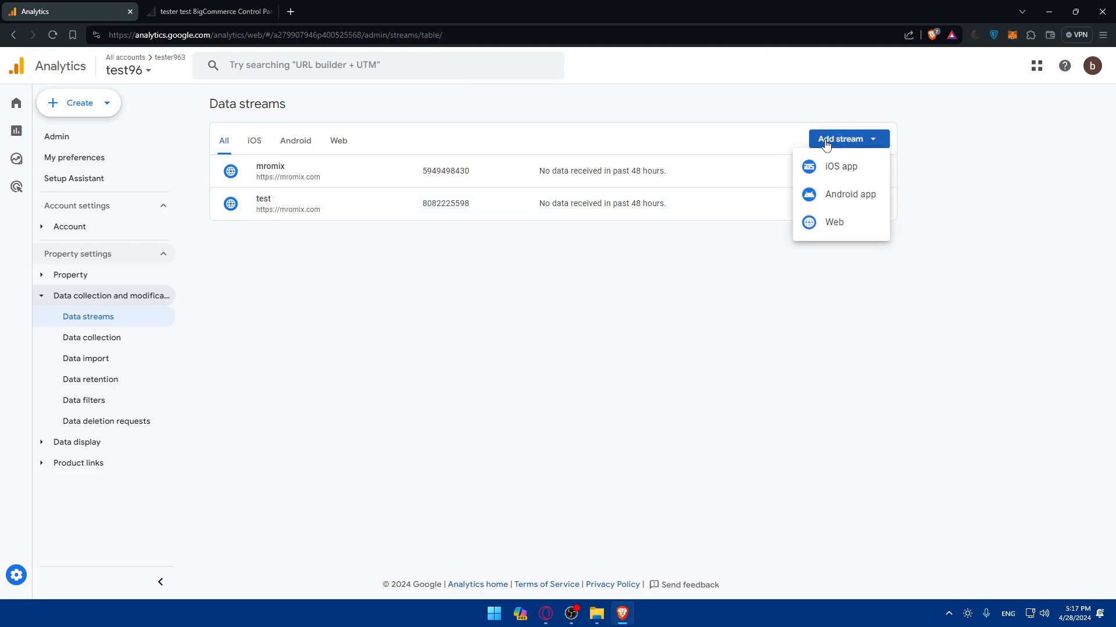
left_click(835, 222)
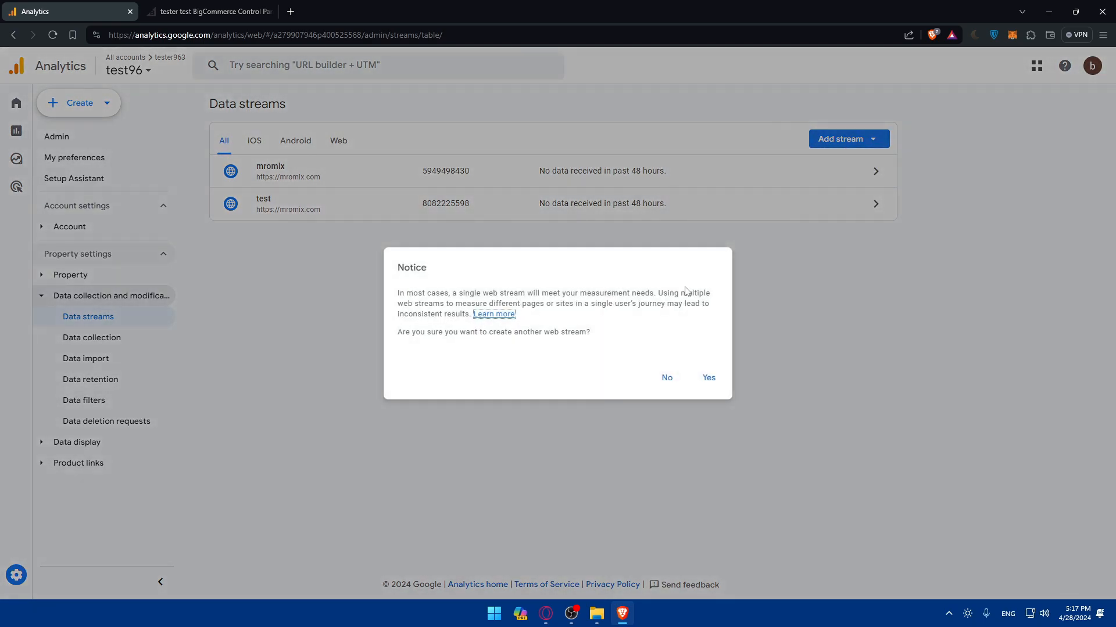
left_click(710, 379)
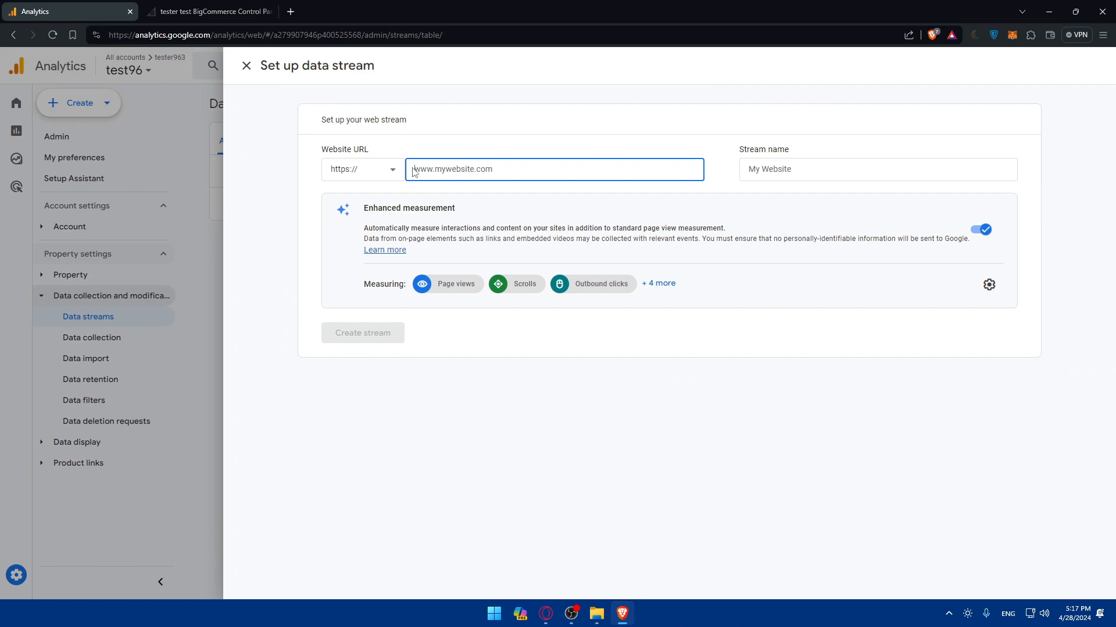
type("test.com")
left_click(786, 175)
type("test")
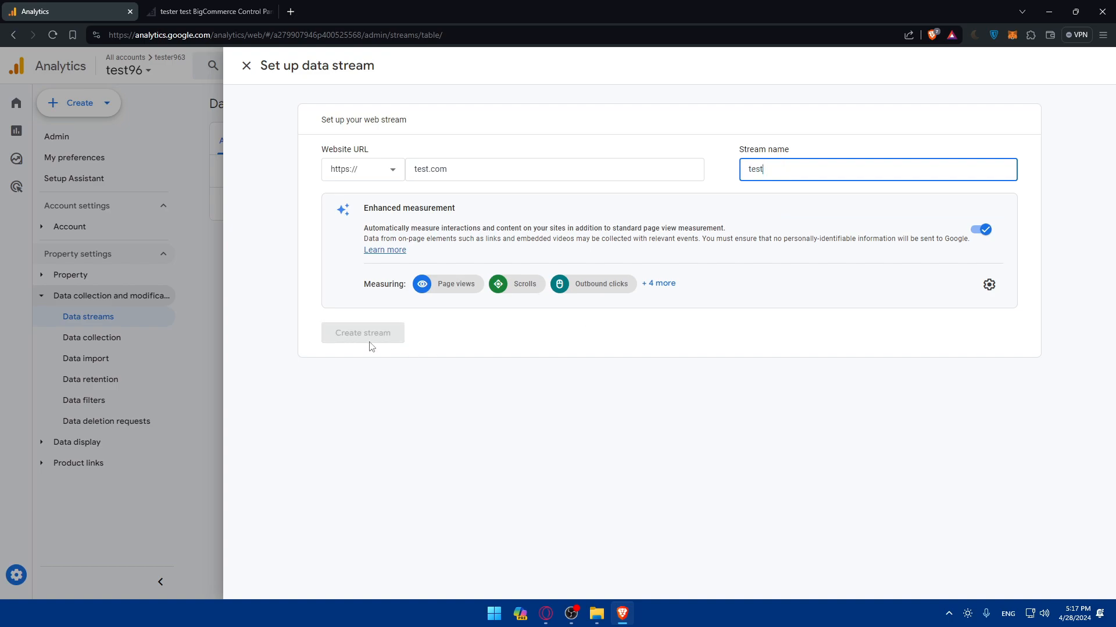
type("e")
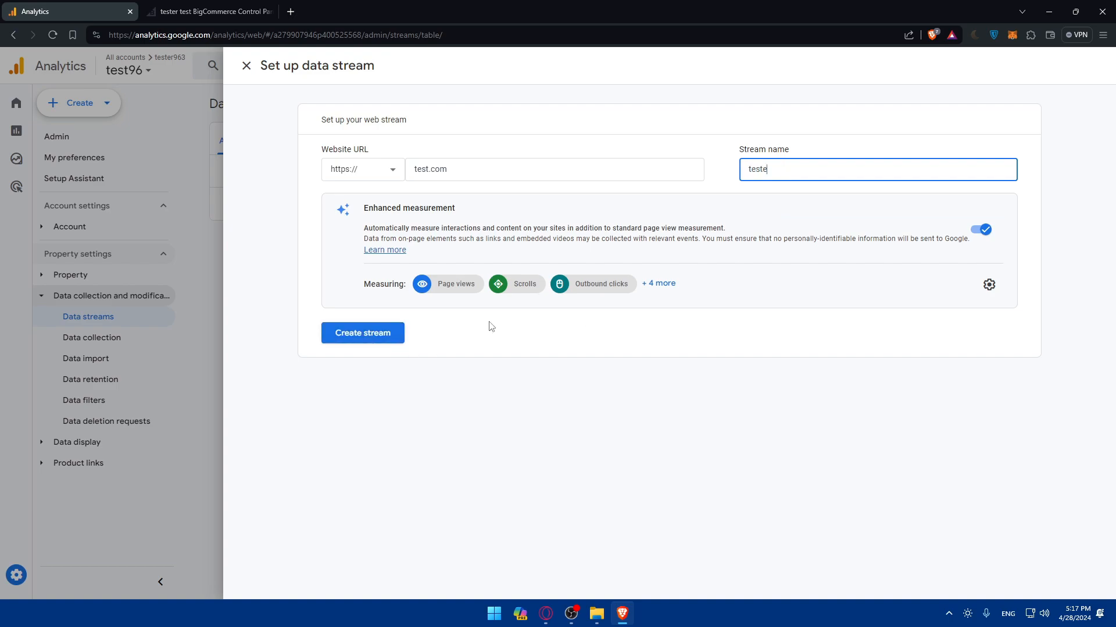
left_click(370, 328)
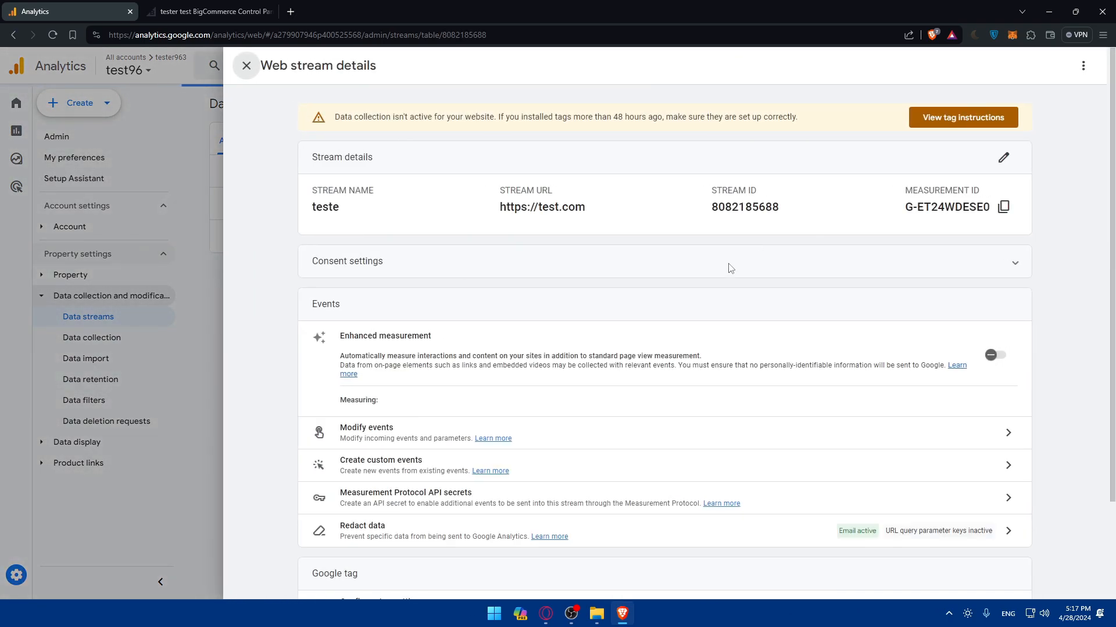
- Open the stream's tag installation instructions and look at the manual install code snippet
left_click(947, 116)
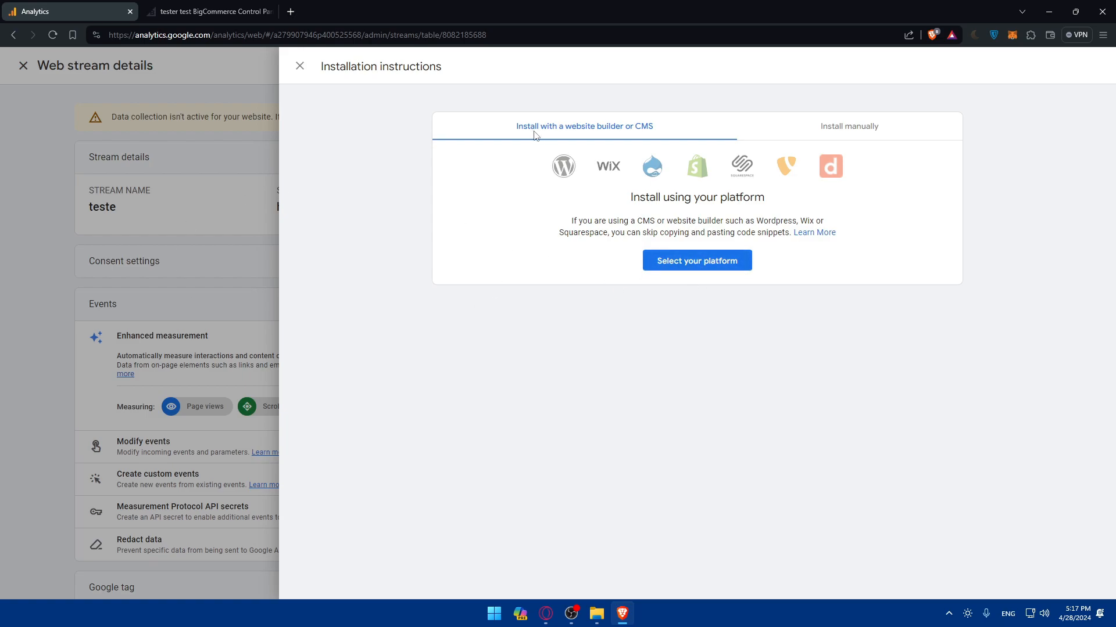
left_click(695, 262)
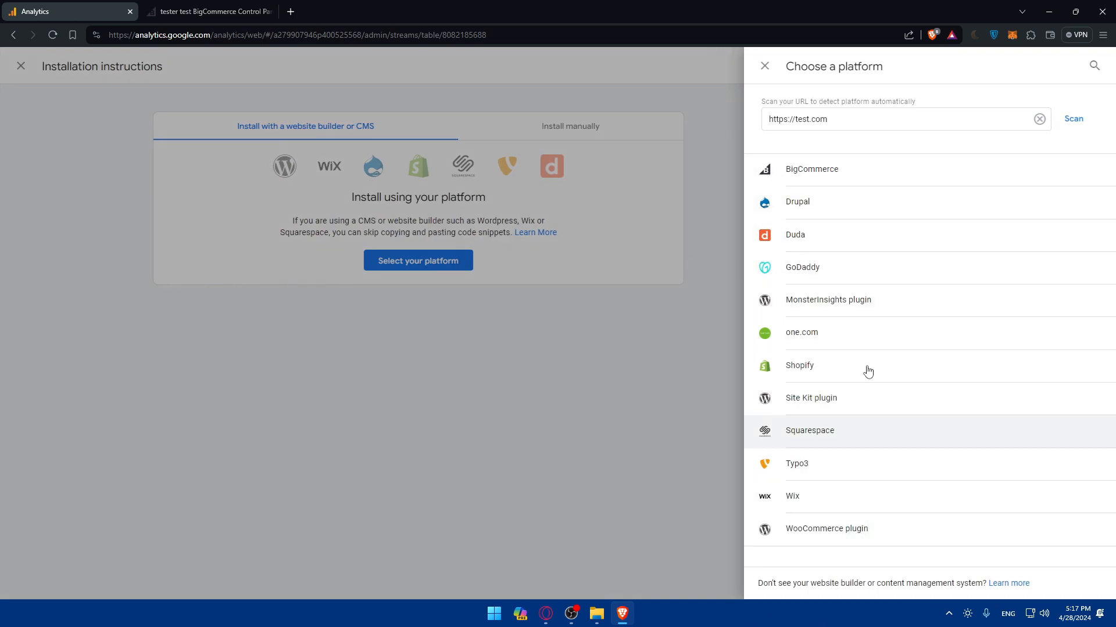
left_click(764, 66)
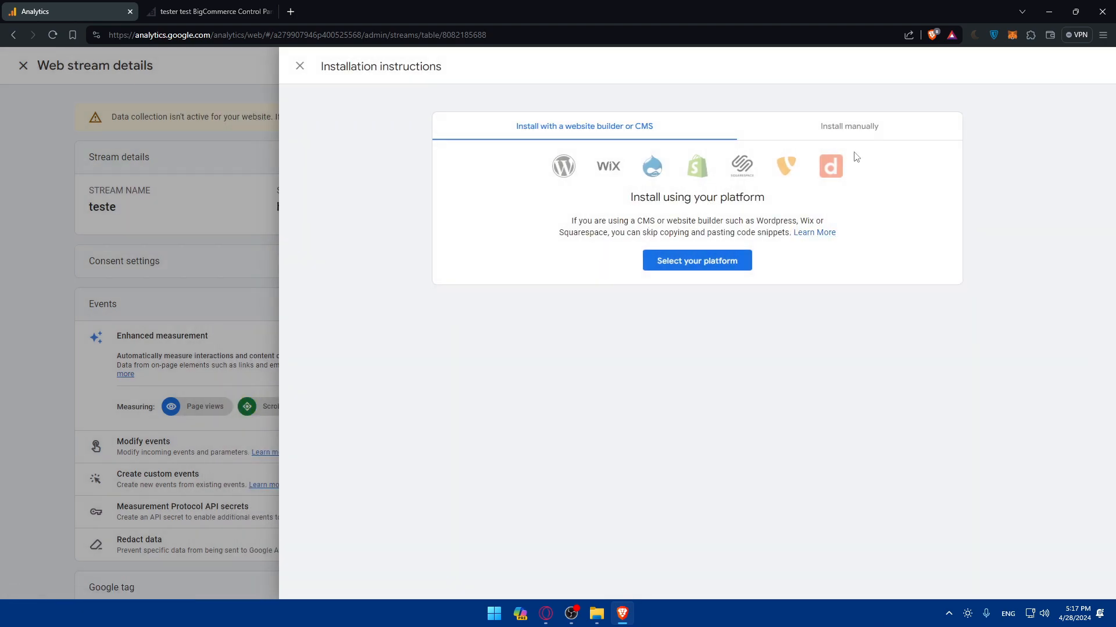
left_click(838, 131)
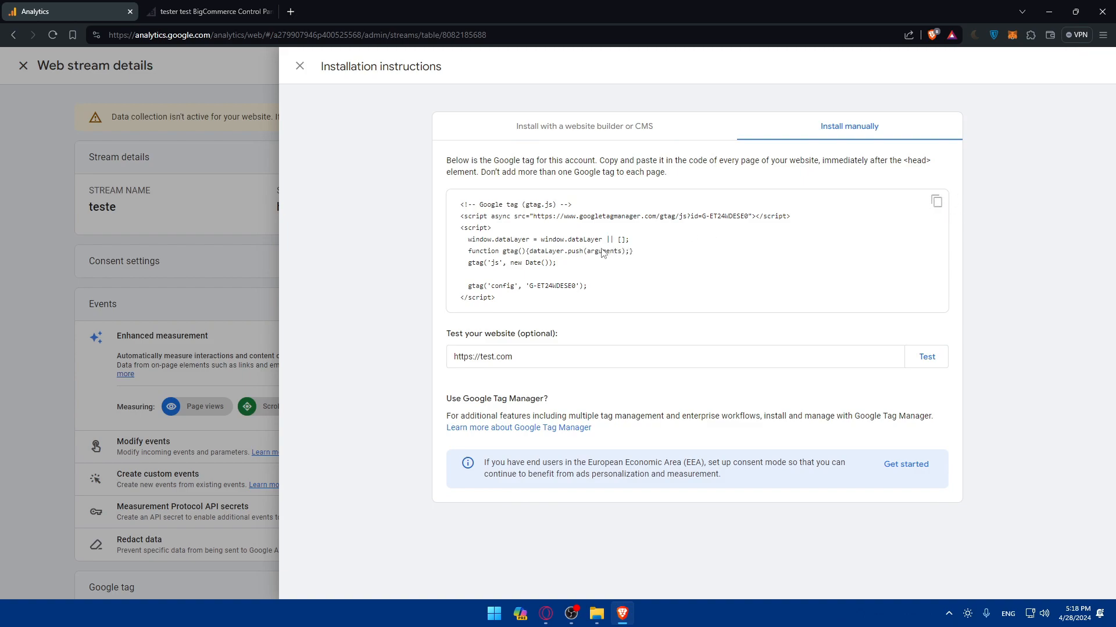
left_click(510, 135)
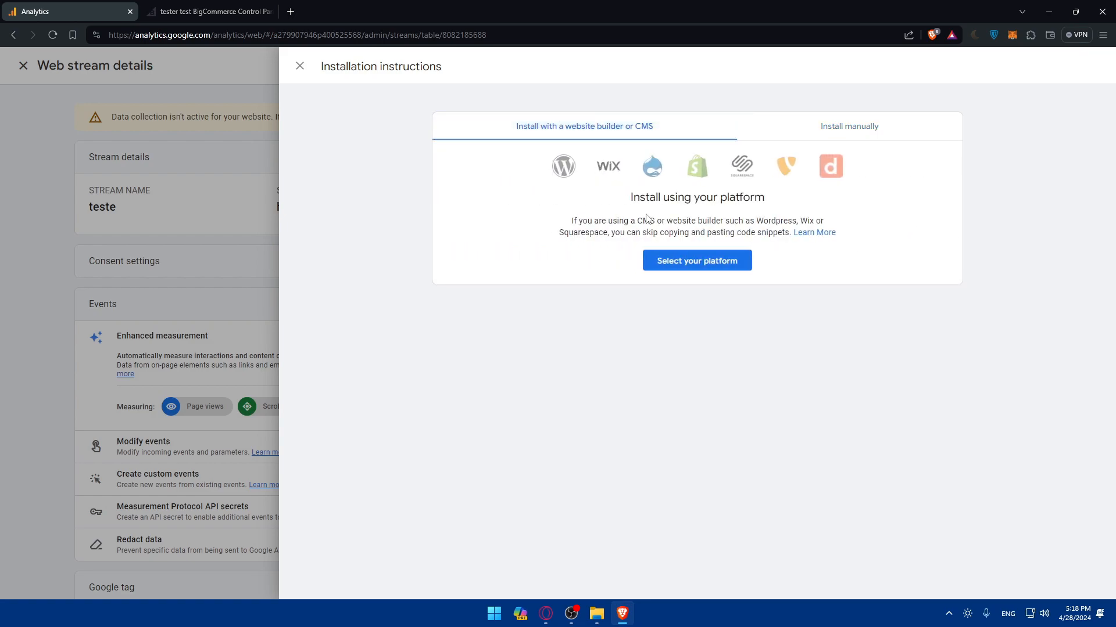
- Choose BigCommerce as the platform and scroll through its setup steps for tag G-ET24WDESE0
left_click(709, 255)
left_click(836, 165)
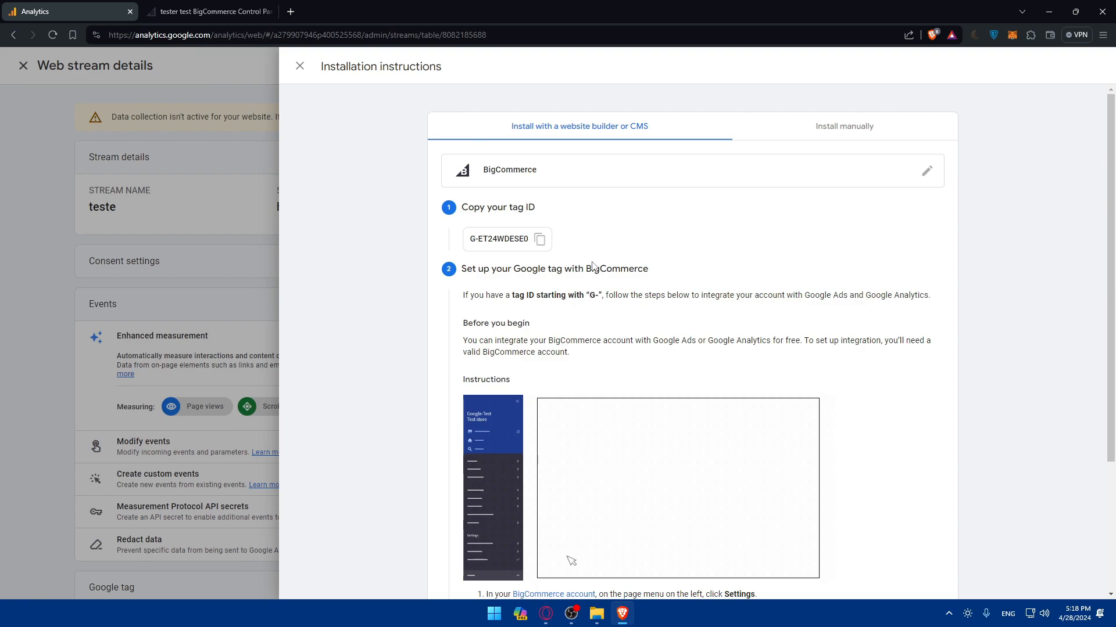
scroll(555, 241, "down", 2)
scroll(552, 250, "up", 2)
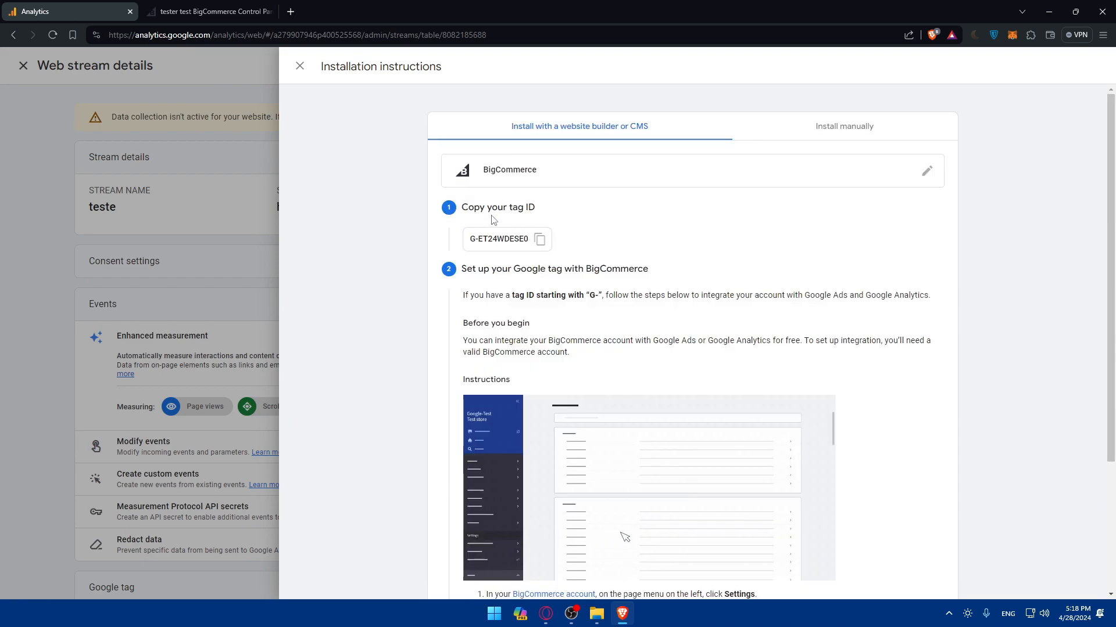
scroll(489, 215, "down", 2)
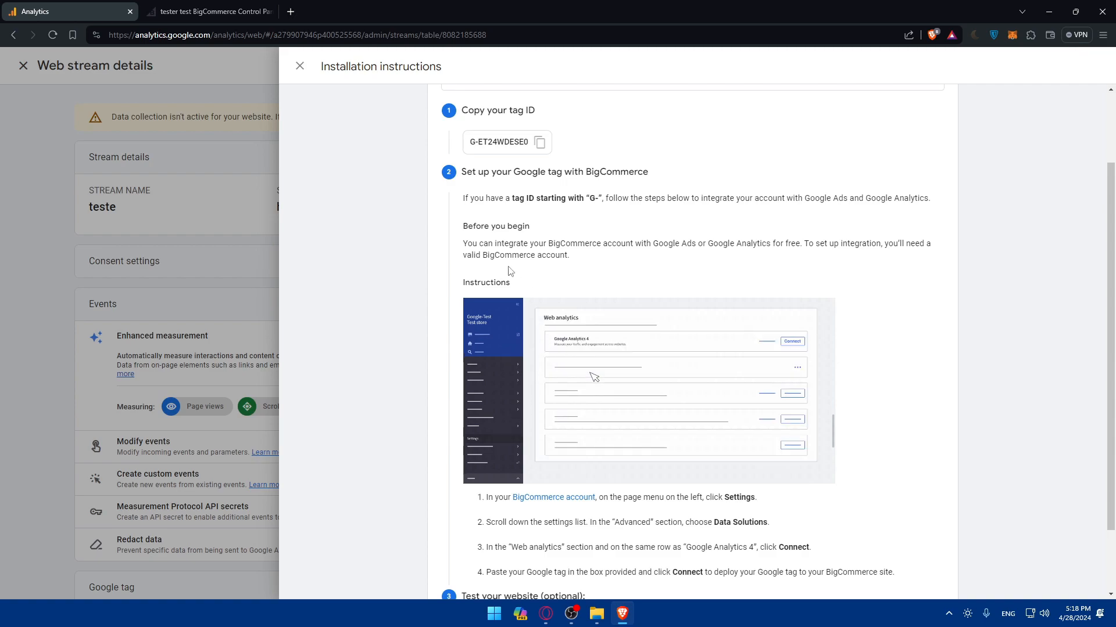
scroll(556, 308, "down", 2)
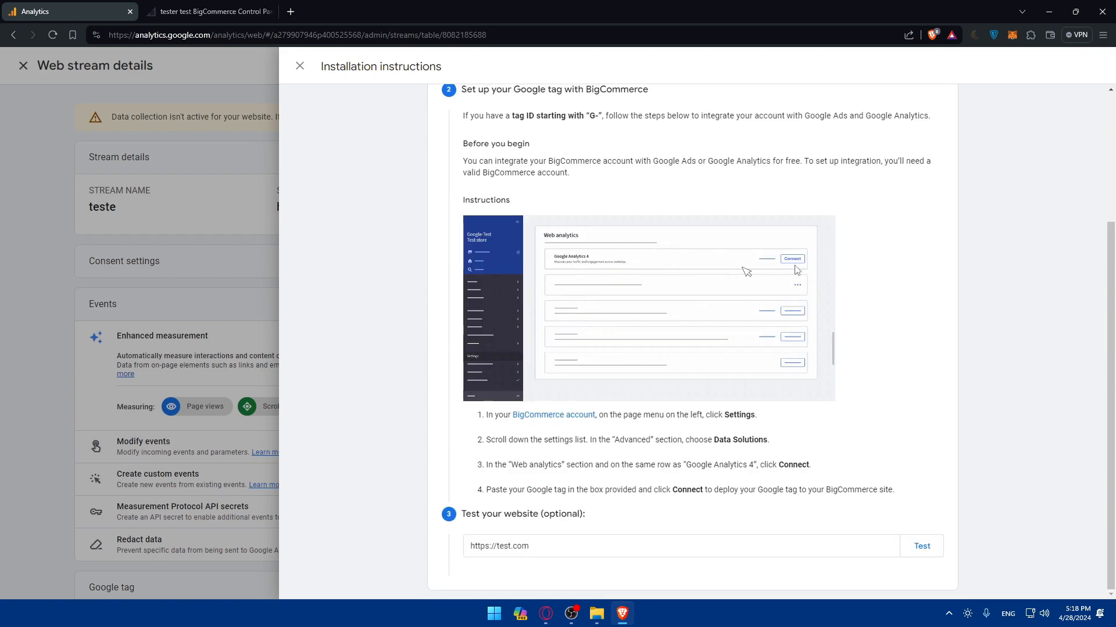
- Go to the BigCommerce store settings, cross-checking the Analytics setup instructions
left_click(209, 12)
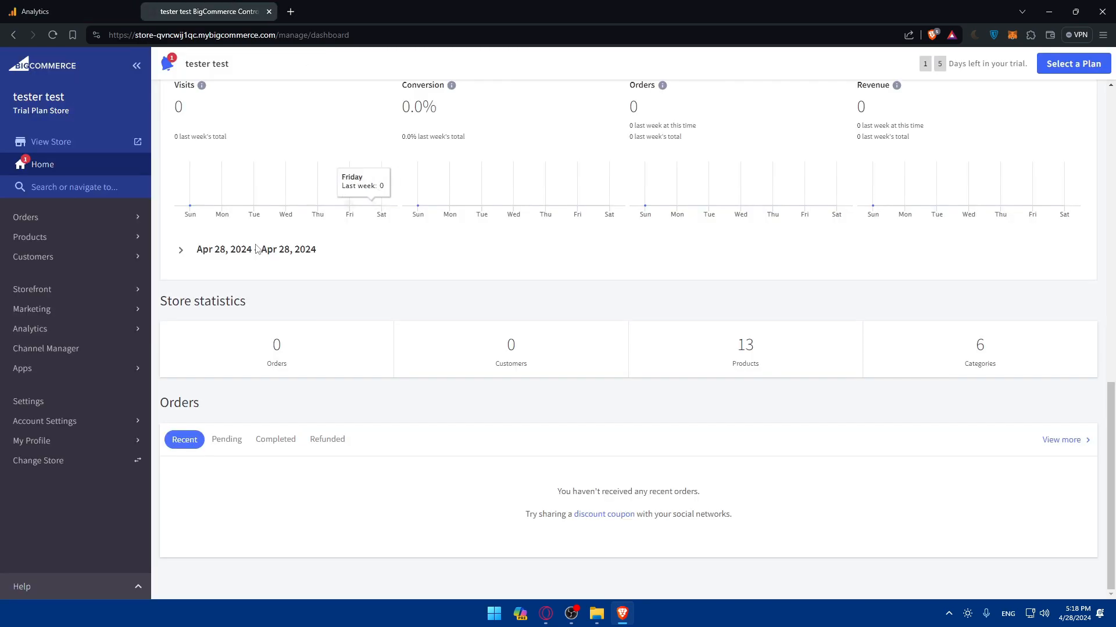
left_click(99, 401)
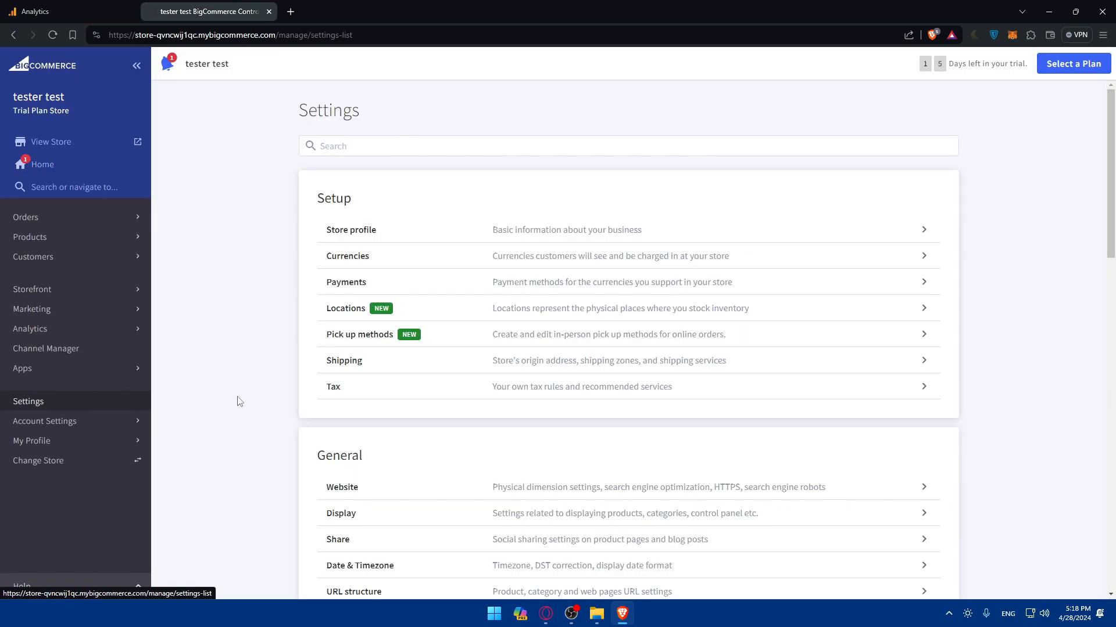
left_click(35, 12)
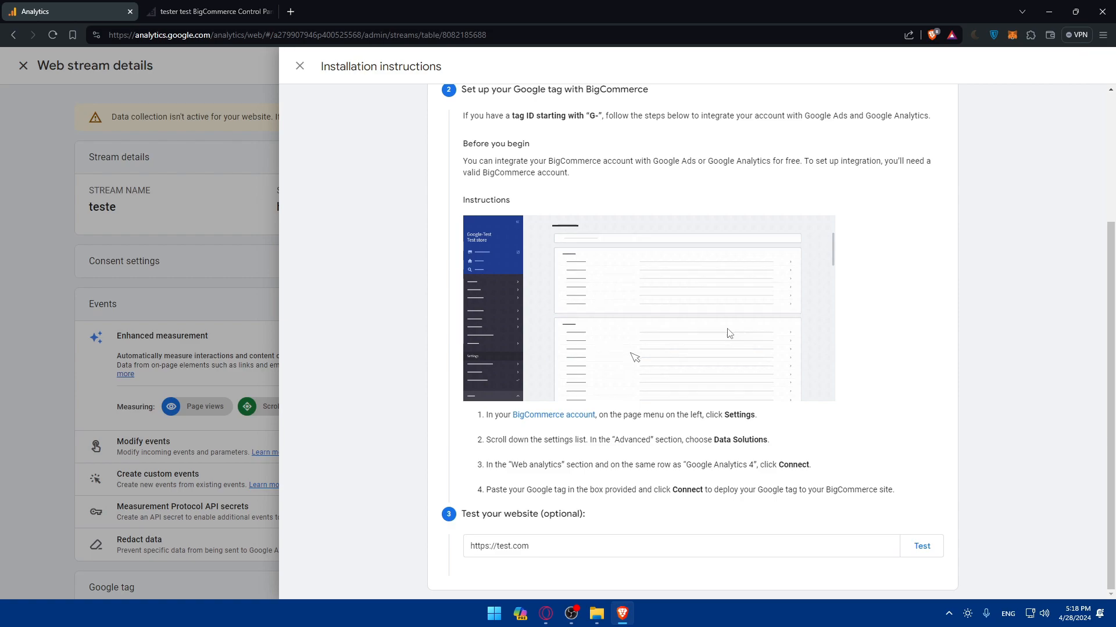
left_click(209, 11)
scroll(495, 256, "down", 10)
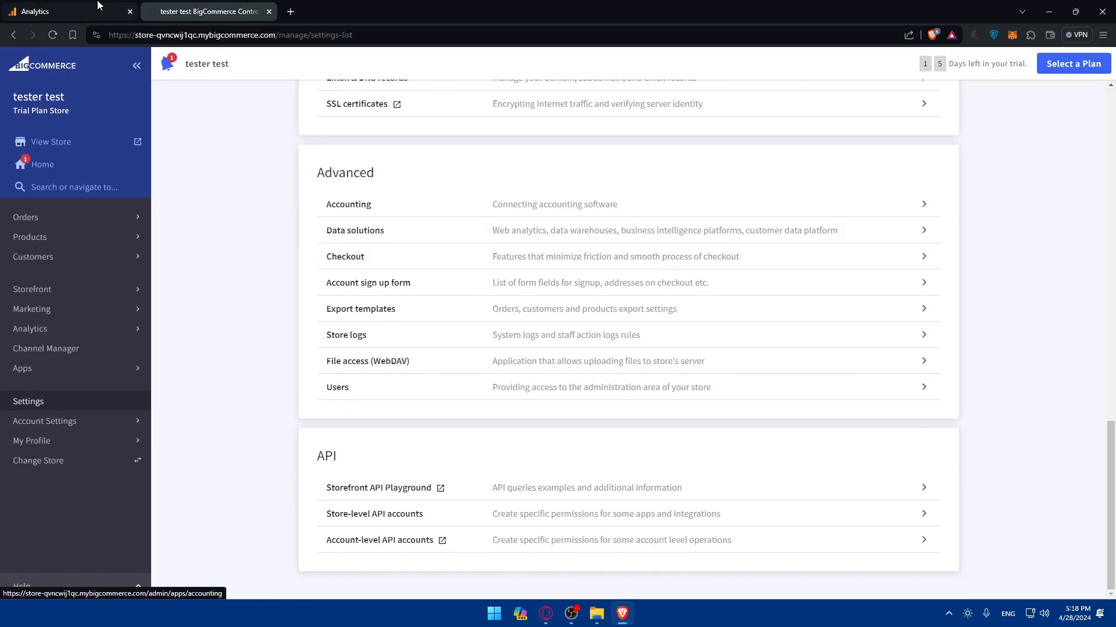
left_click(58, 11)
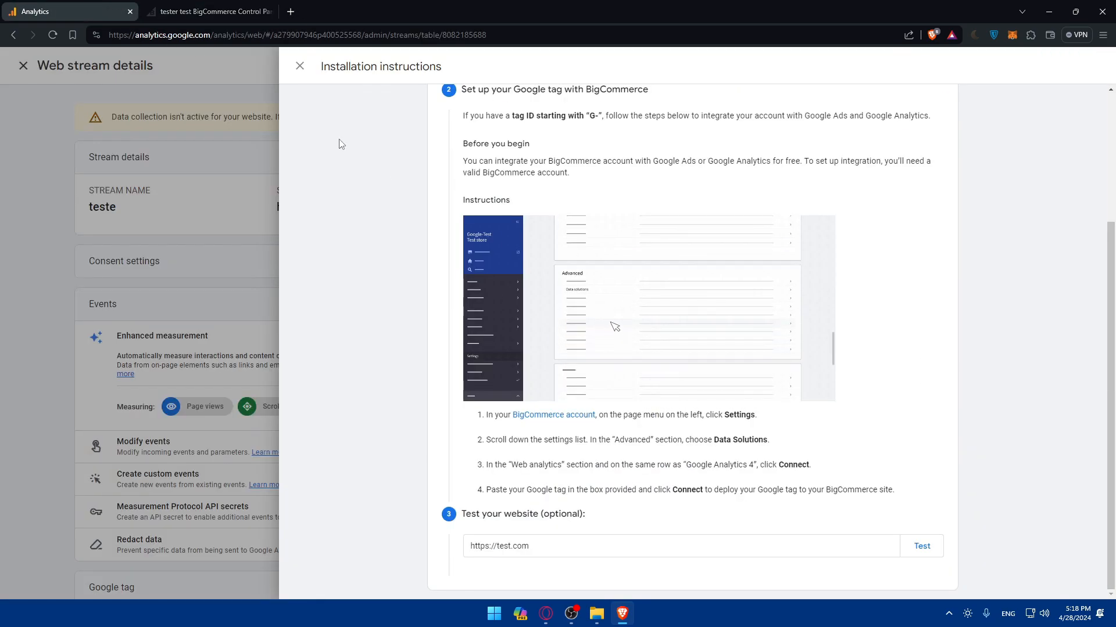
left_click(209, 11)
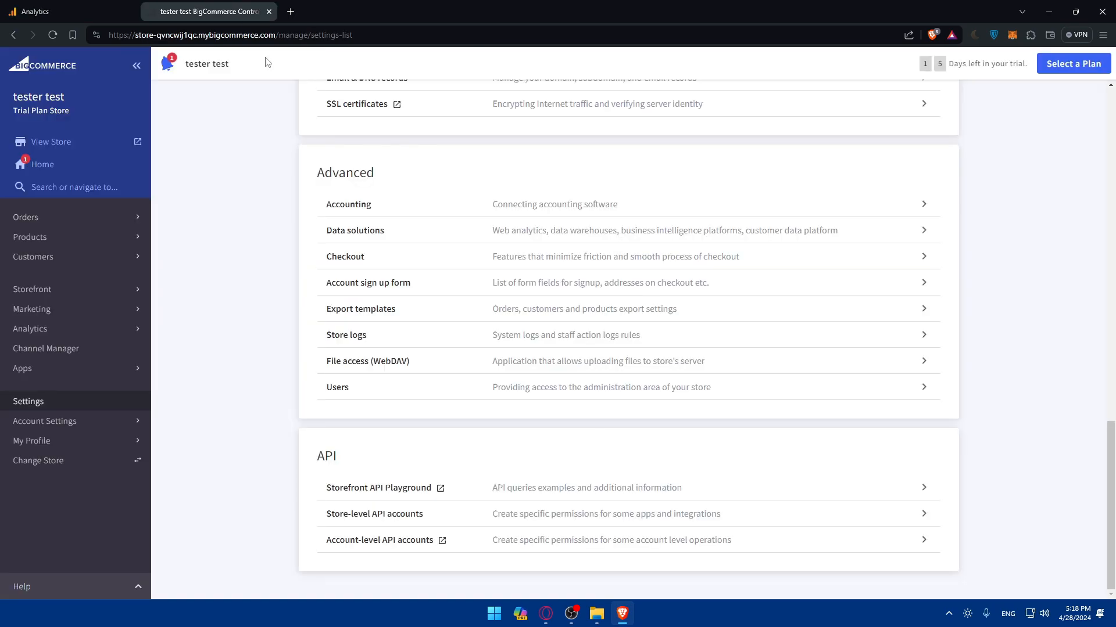
- Open Data solutions and start connecting Google Analytics 4, focusing the Measurement ID field
left_click(400, 238)
left_click(64, 11)
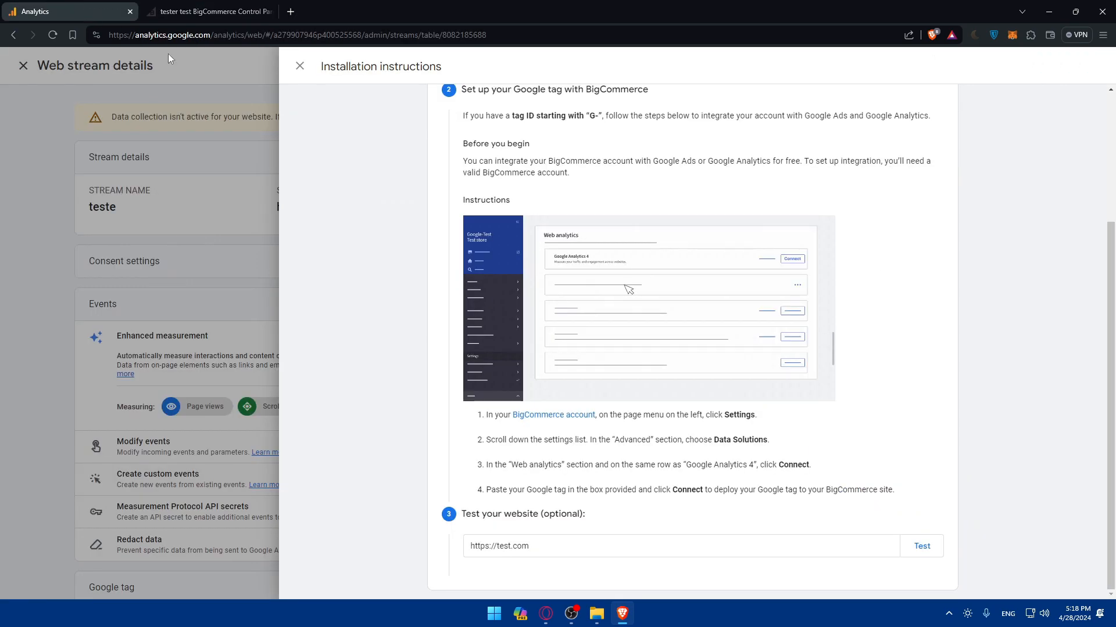
left_click(203, 11)
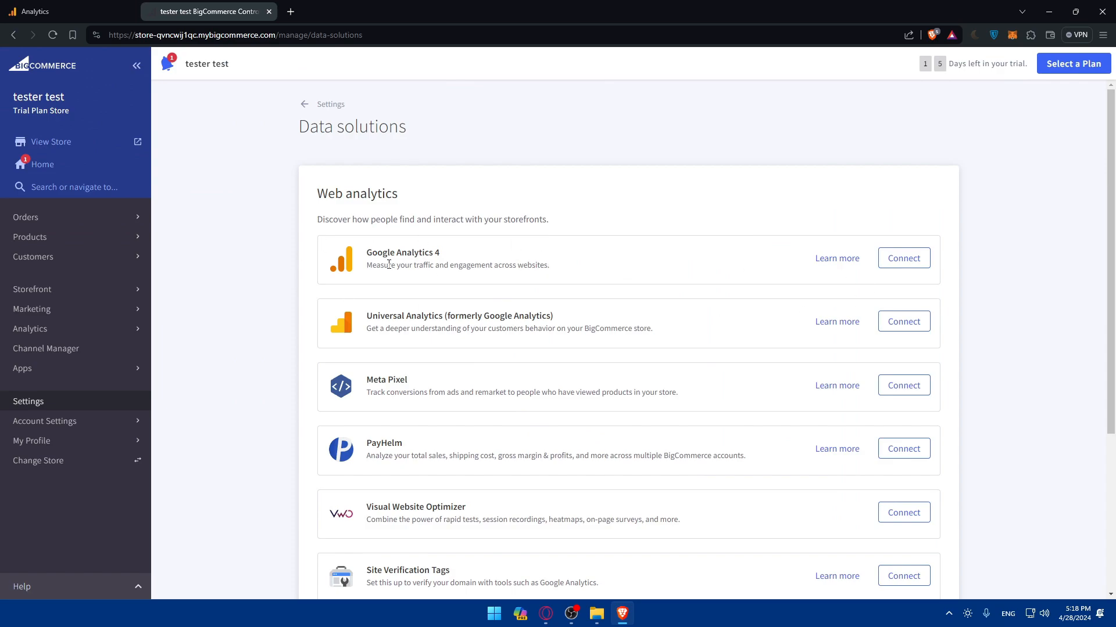
left_click(904, 259)
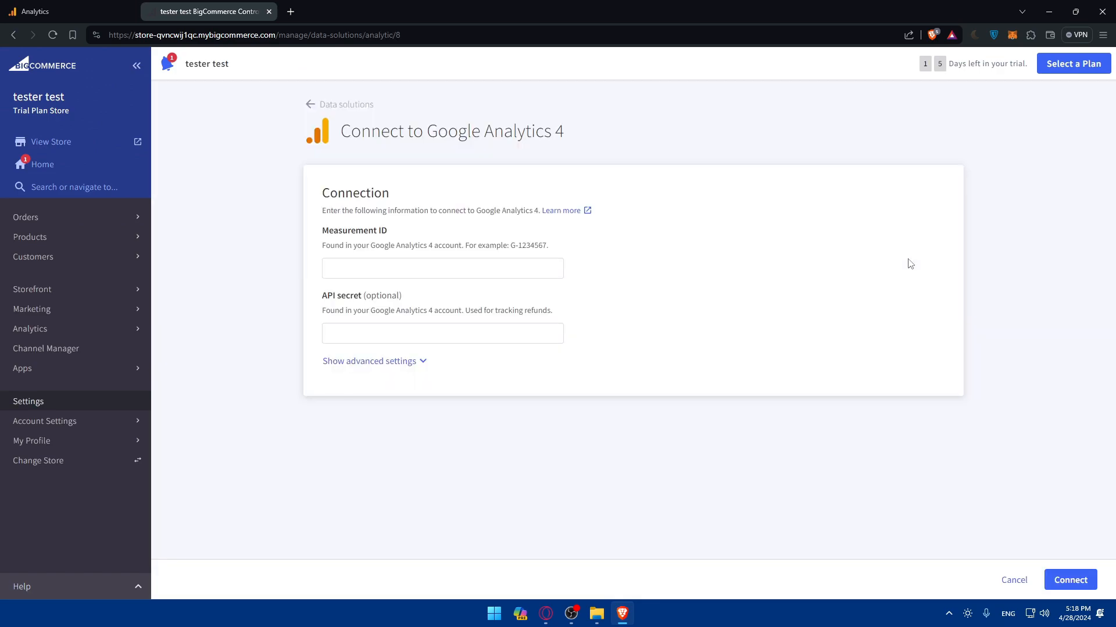
left_click(395, 273)
left_click(64, 12)
scroll(671, 253, "up", 3)
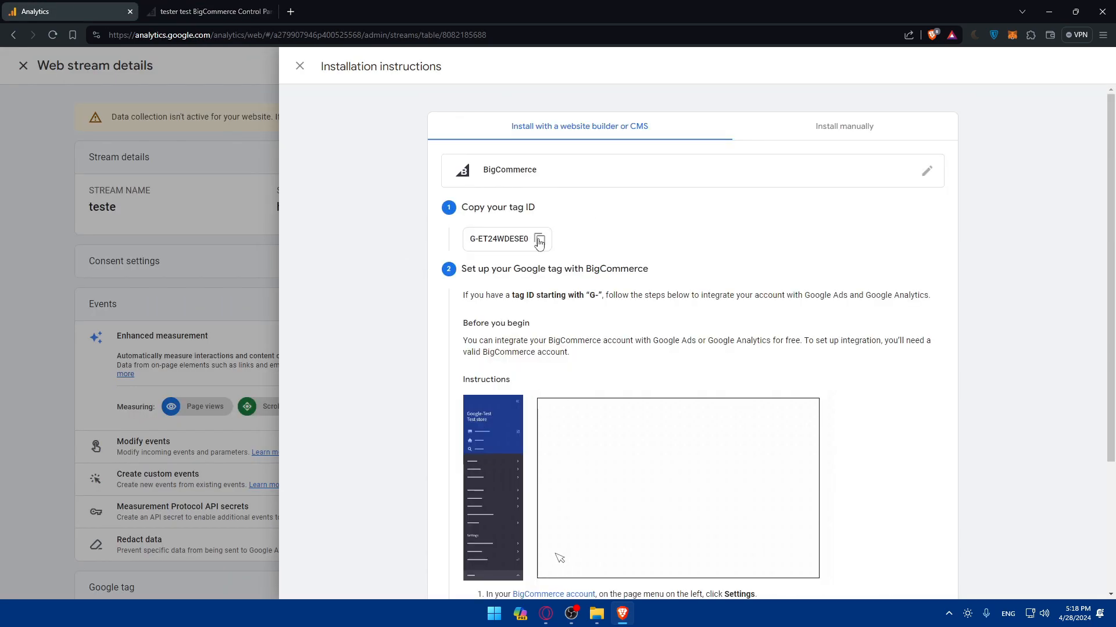
- Copy tag ID G-ET24WDESE0 from Analytics and paste it as the BigCommerce Measurement ID
left_click(538, 242)
left_click(210, 12)
key("ctrl+v")
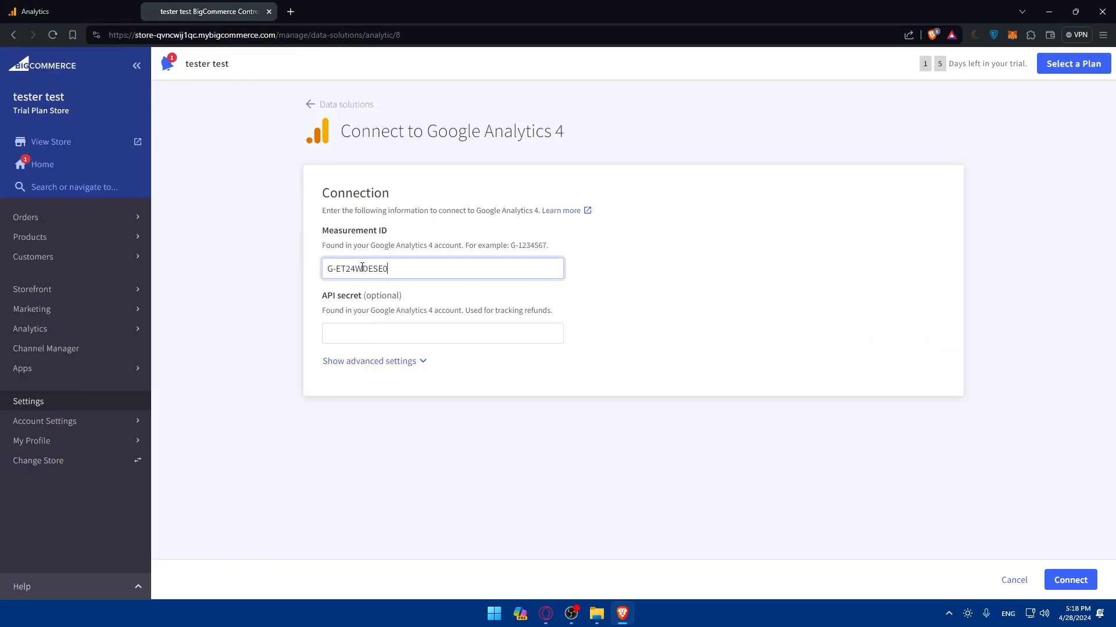
left_click(64, 12)
scroll(519, 330, "down", 5)
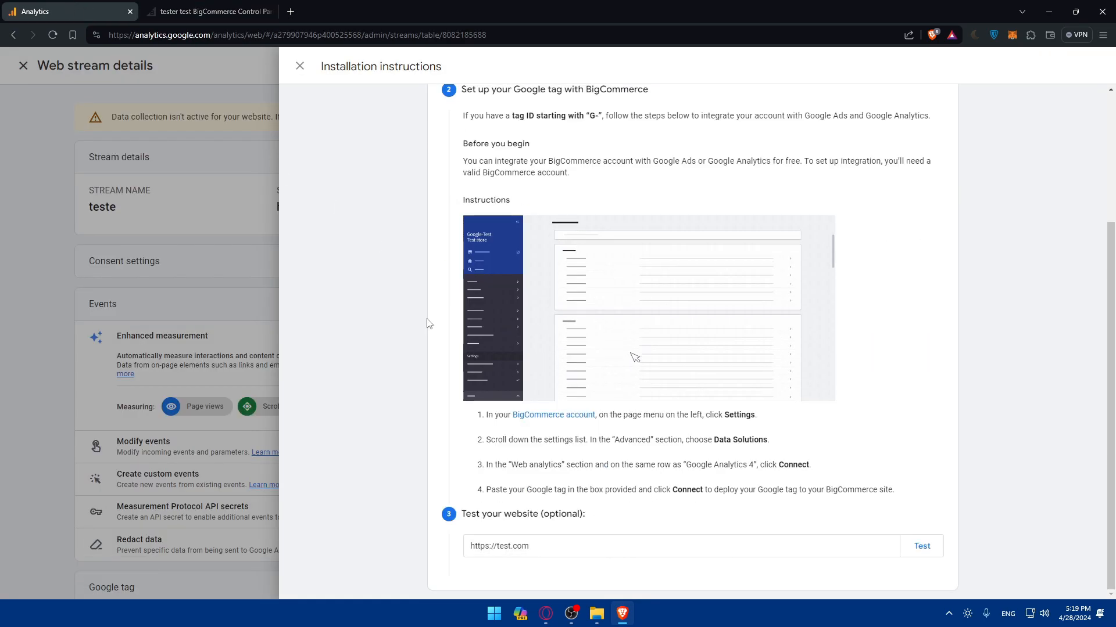
key("ctrl+Tab")
- Save the Google Analytics 4 connection, then close the web stream panels in Analytics
left_click(391, 360)
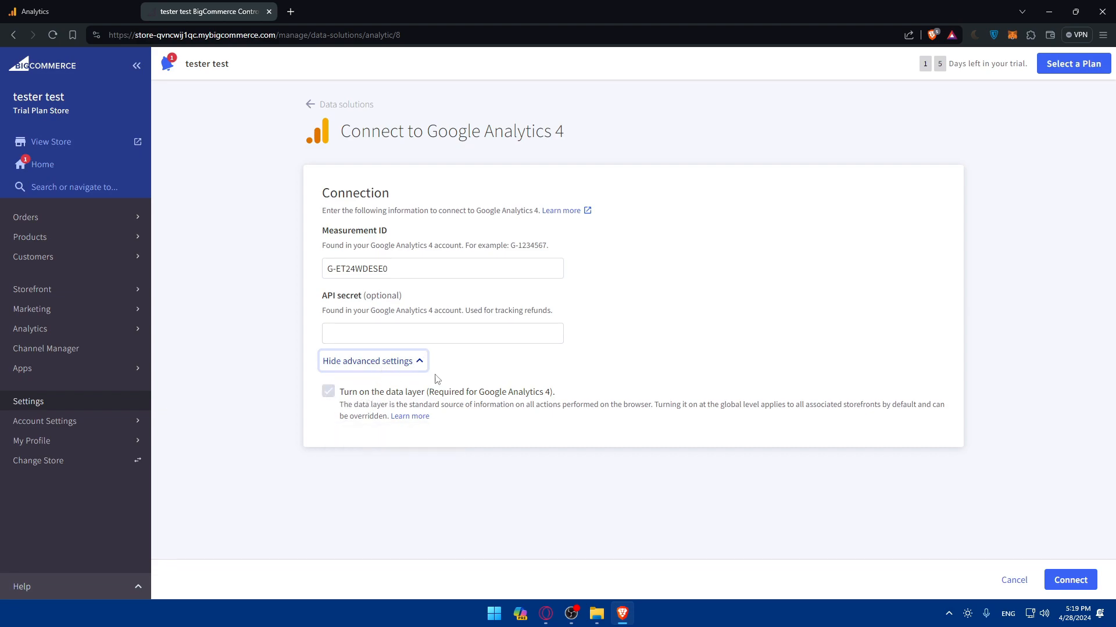
left_click(340, 394)
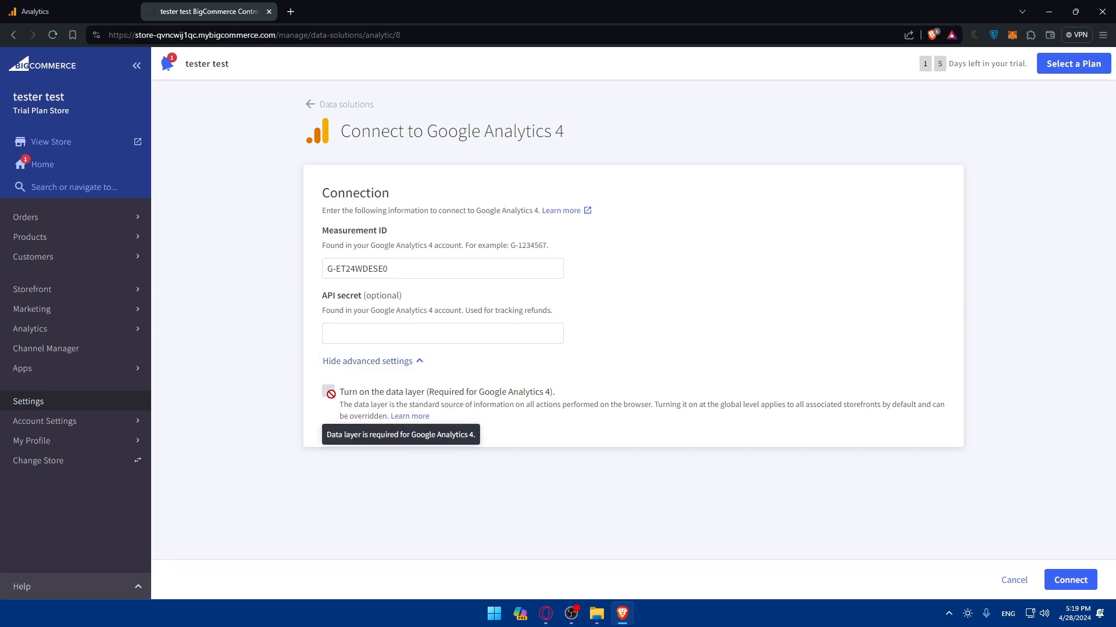
left_click(384, 362)
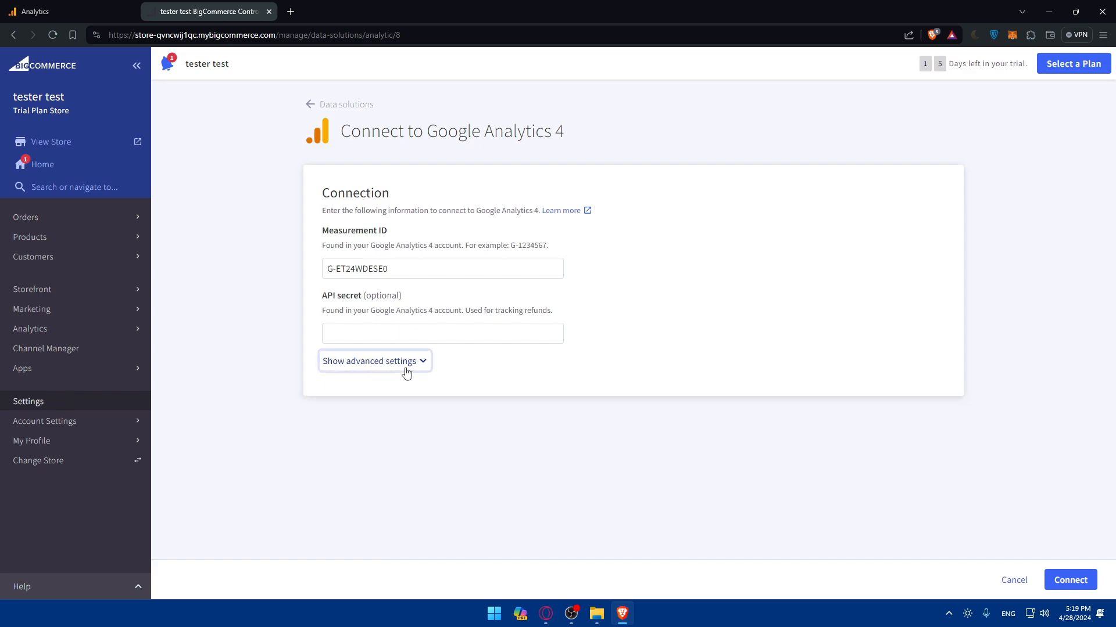
left_click_drag(564, 133, 556, 133)
left_click(558, 131)
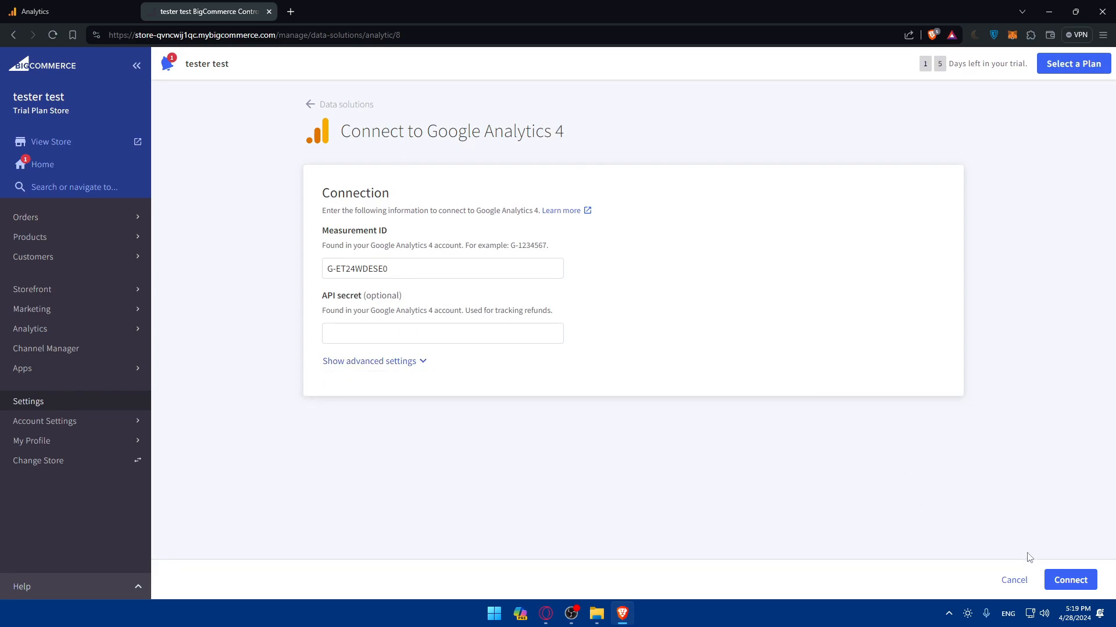
left_click(1071, 580)
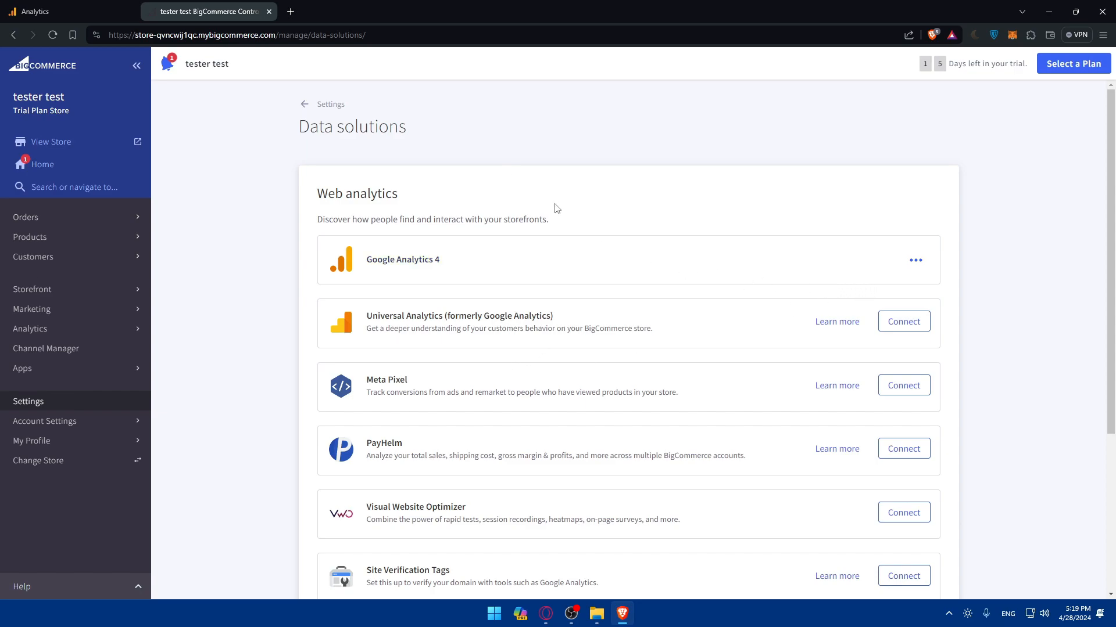
left_click(133, 7)
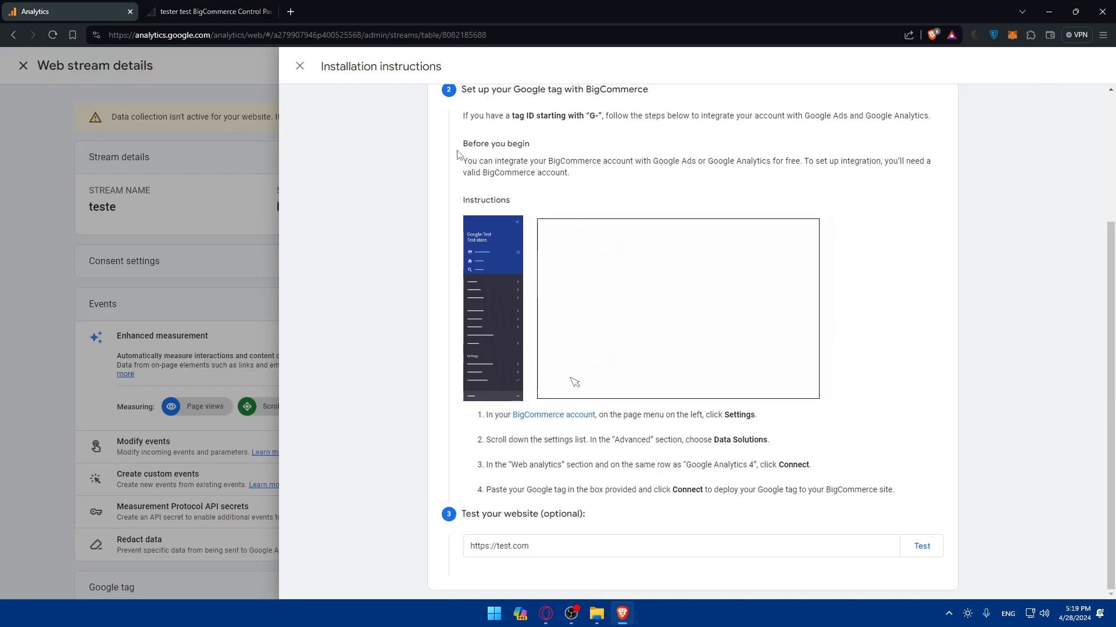
left_click(309, 250)
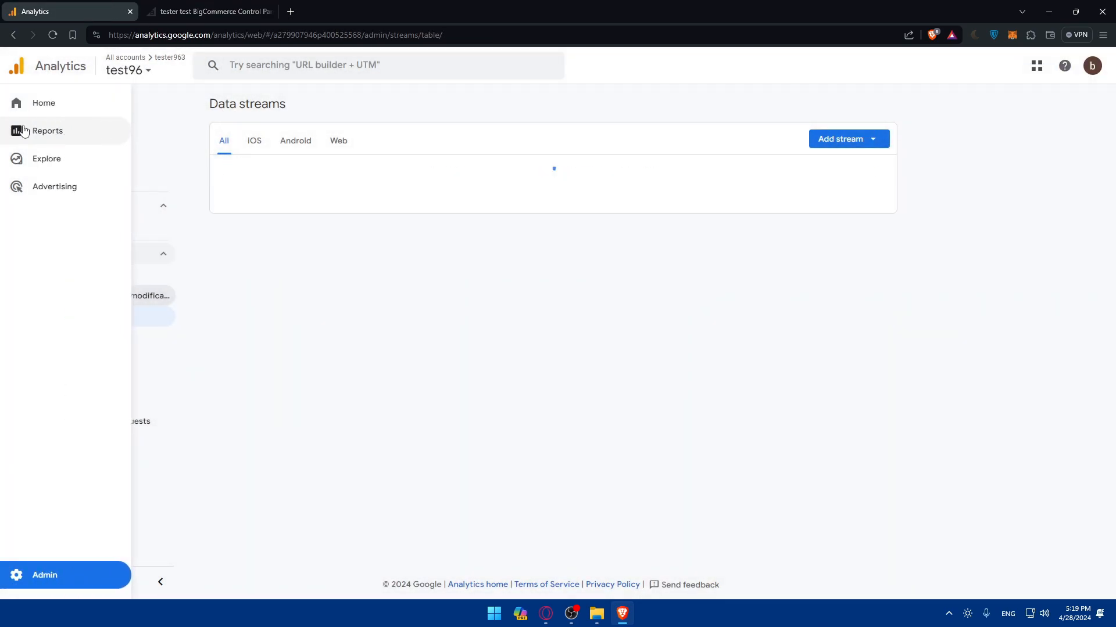